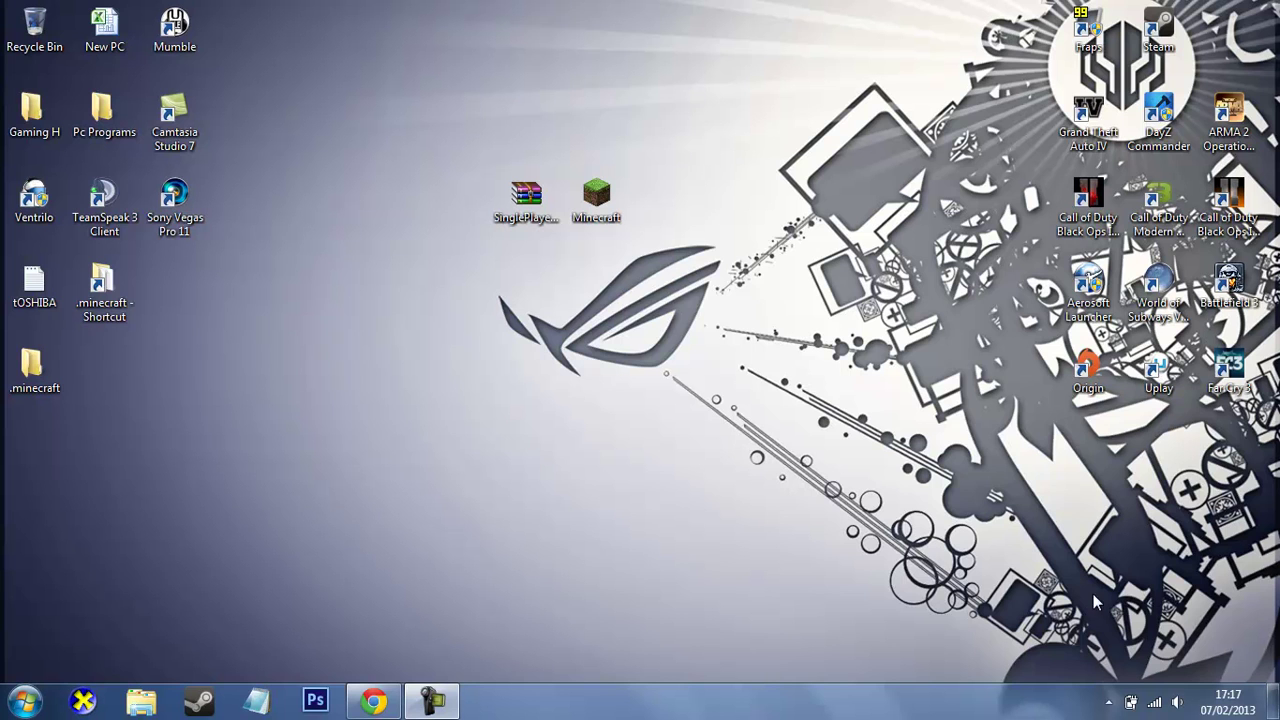
{"action": "left_click", "coordinate": [372, 702]}
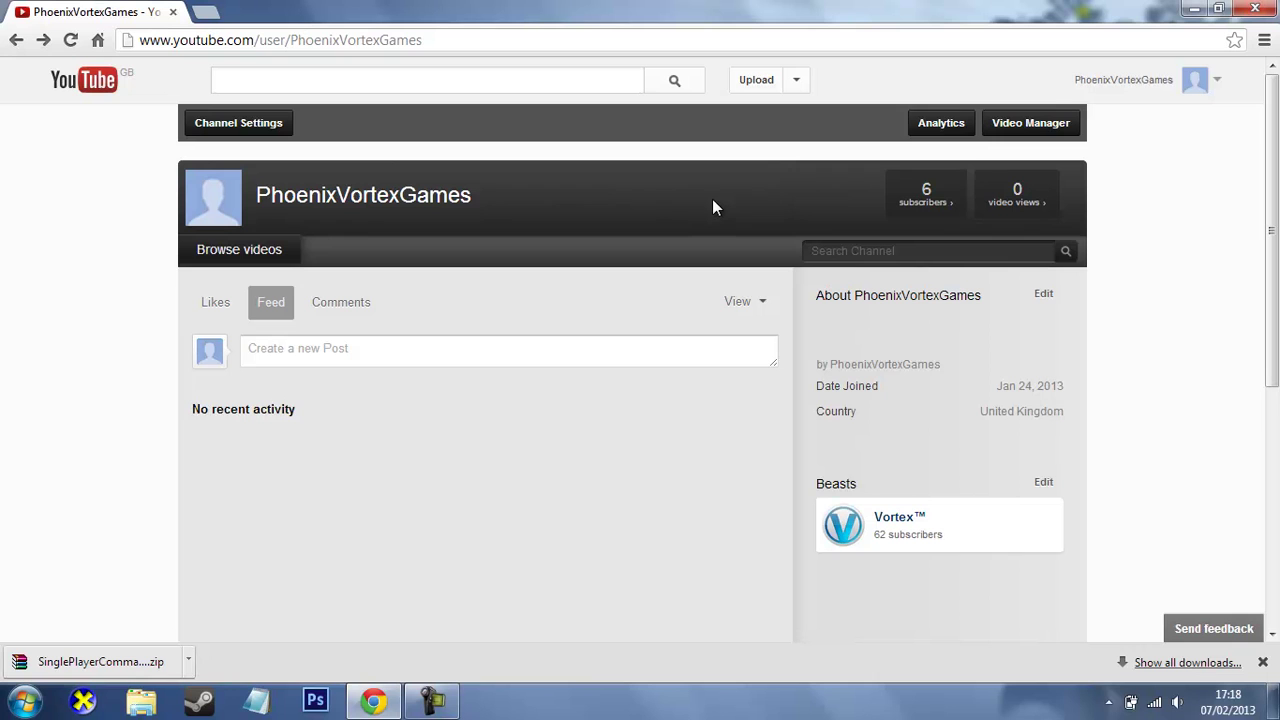
- Go to google.co.uk and search for 'single player commands'
{"action": "left_click", "coordinate": [533, 34]}
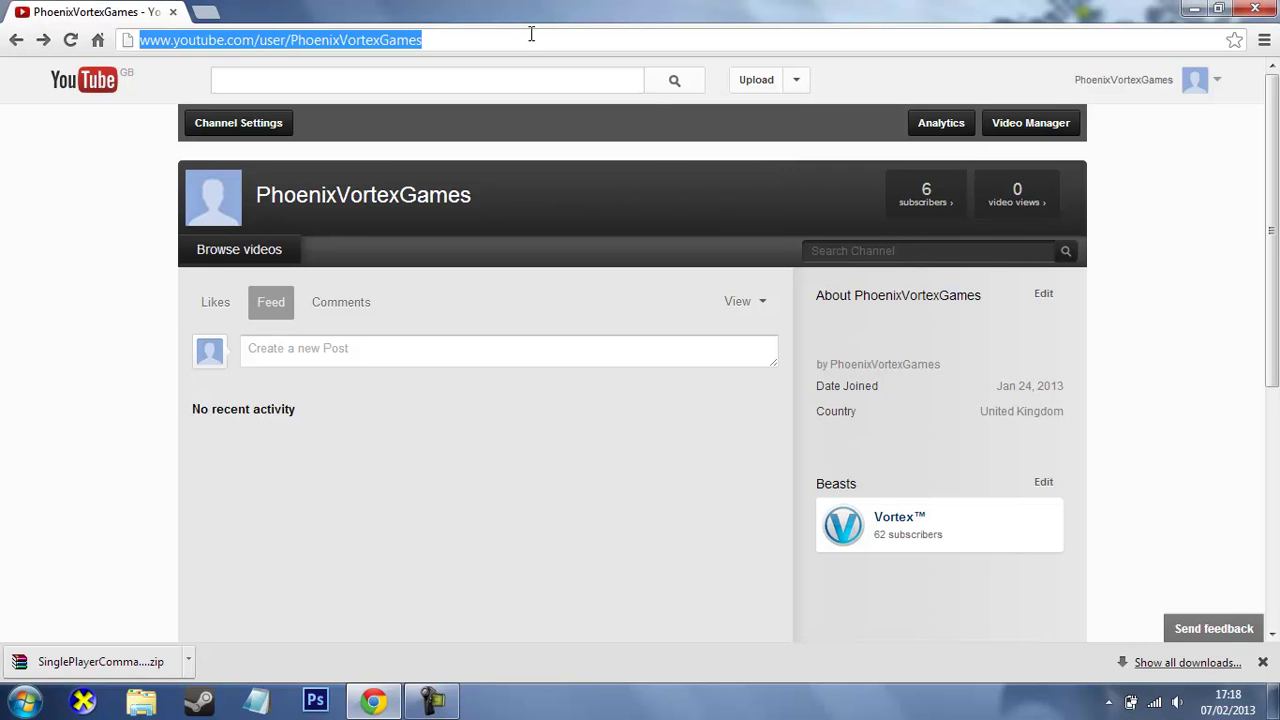
{"action": "type", "text": "google"}
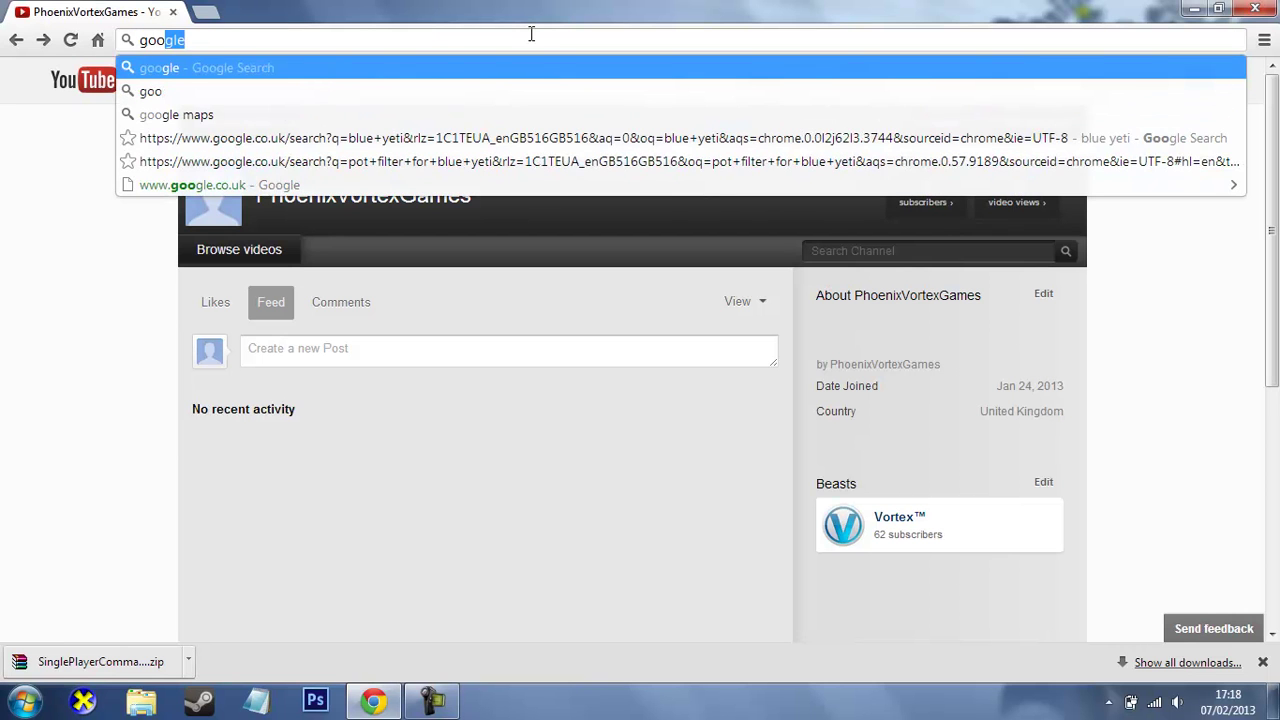
{"action": "left_click", "coordinate": [98, 40]}
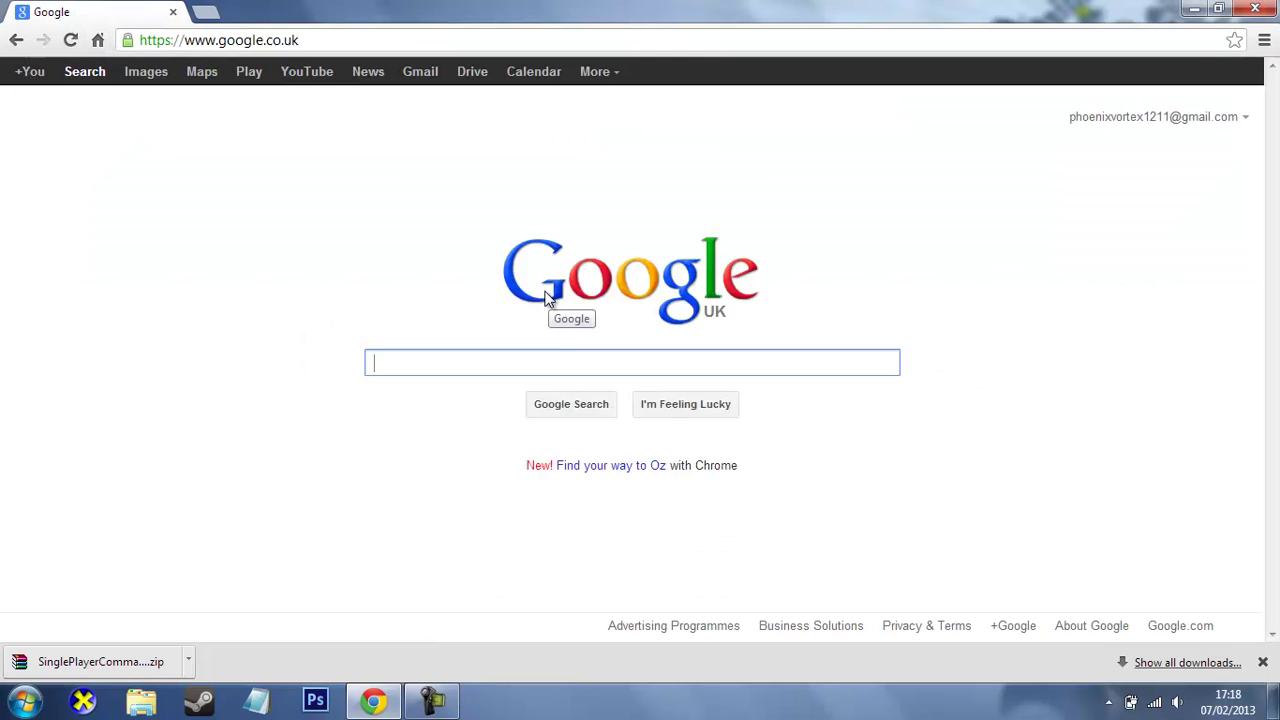
{"action": "type", "text": "single pl"}
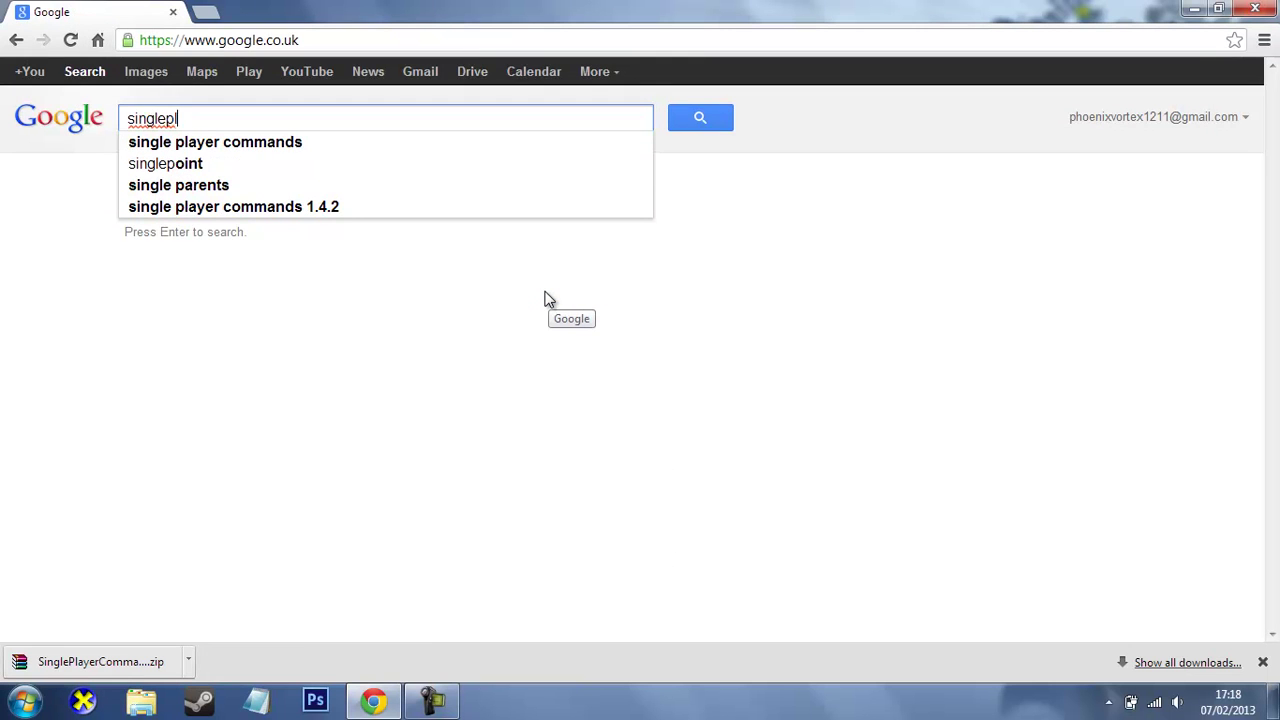
{"action": "type", "text": "ay"}
{"action": "key", "text": "Down"}
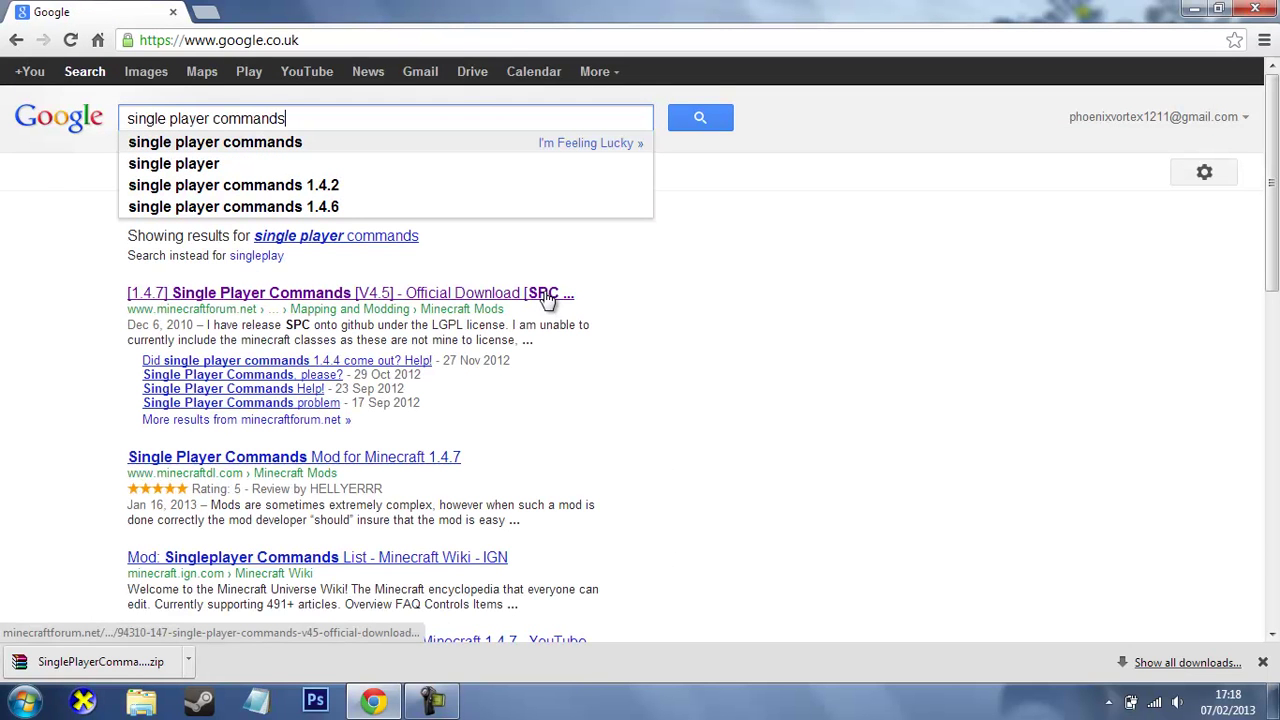
- Open the minecraftforum.net Single Player Commands topic and start the Manual Installation [Preferred] download
{"action": "left_click", "coordinate": [547, 296]}
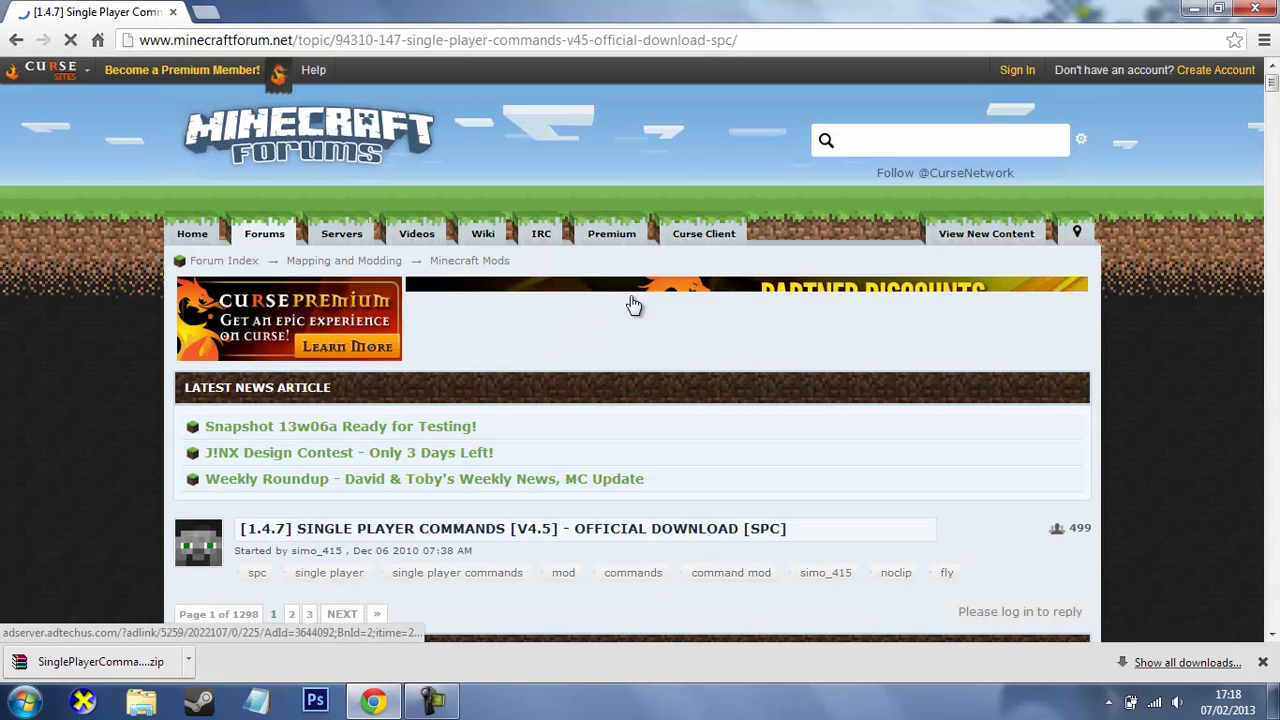
{"action": "scroll", "coordinate": [628, 306], "scroll_direction": "down", "scroll_amount": 5}
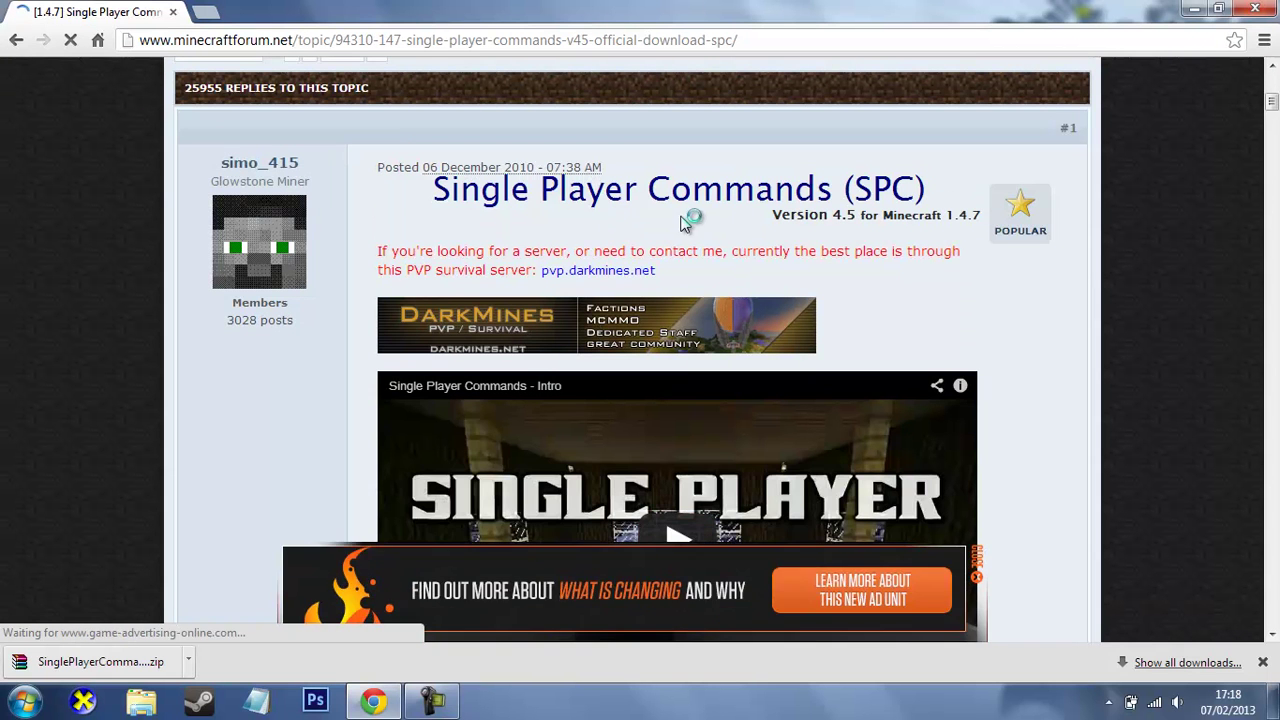
{"action": "scroll", "coordinate": [710, 235], "scroll_direction": "down", "scroll_amount": 2}
{"action": "left_click", "coordinate": [976, 586]}
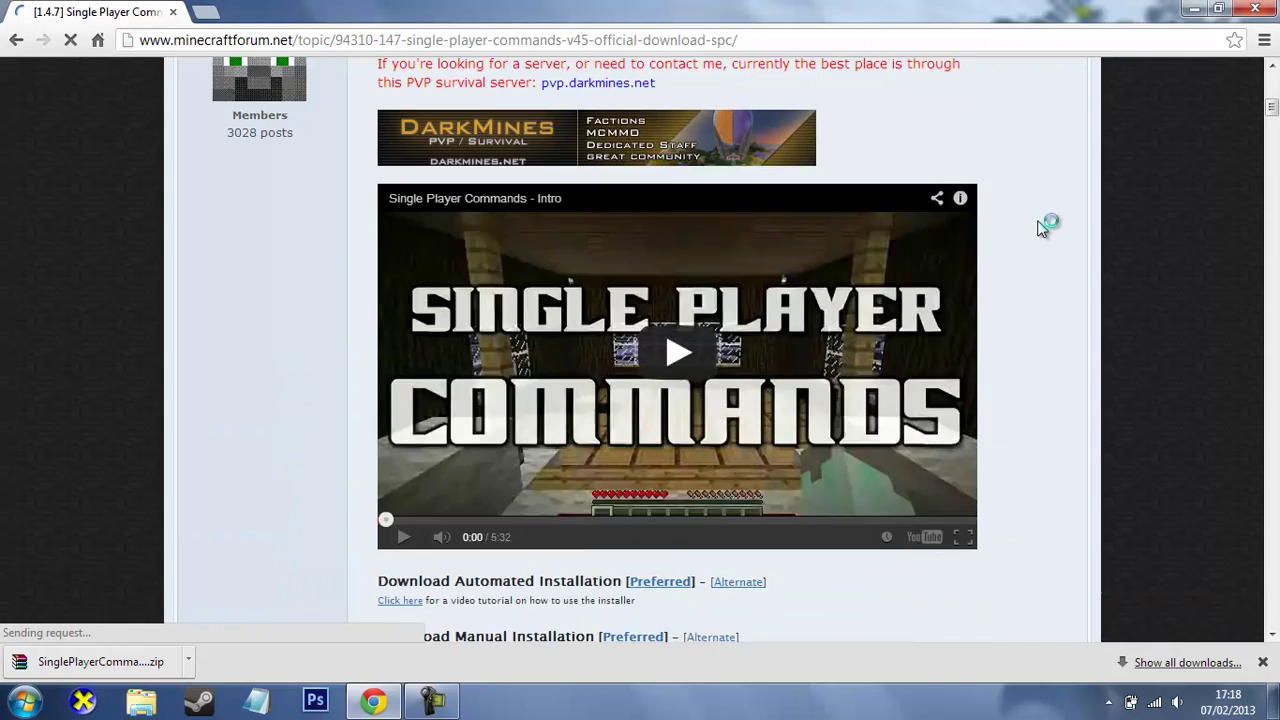
{"action": "scroll", "coordinate": [1046, 223], "scroll_direction": "down", "scroll_amount": 3}
{"action": "scroll", "coordinate": [1046, 223], "scroll_direction": "up", "scroll_amount": 3}
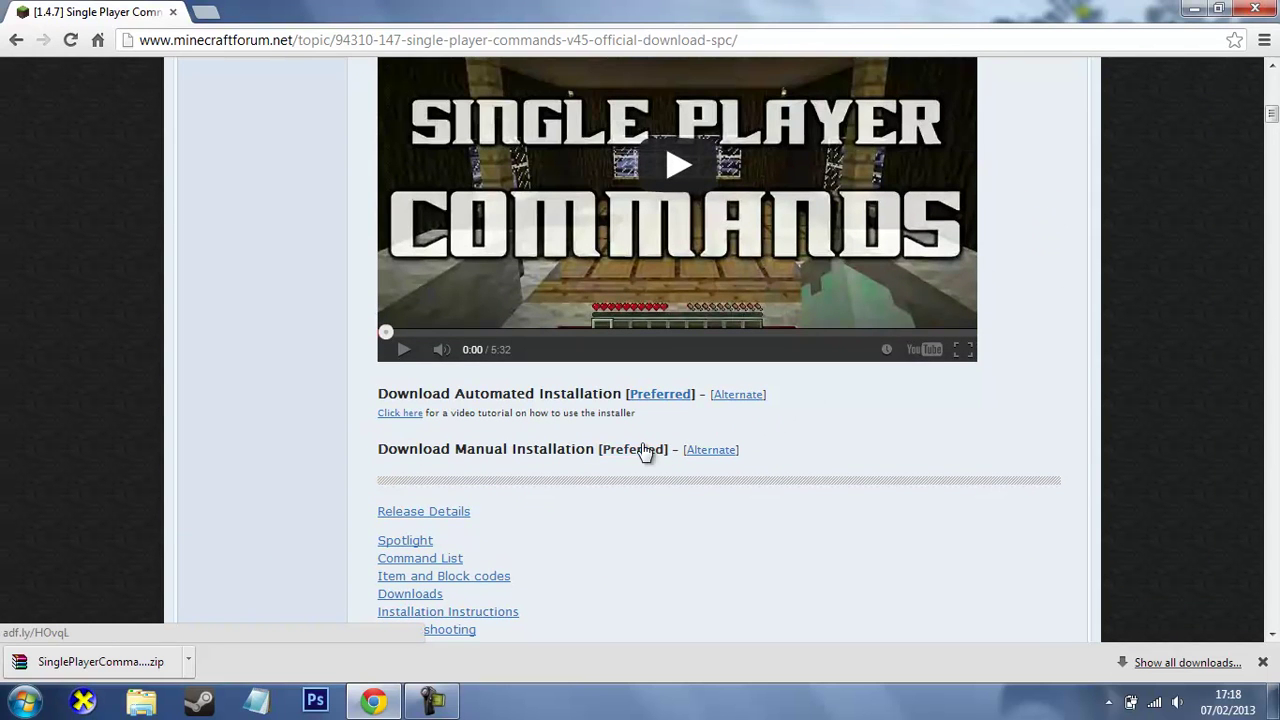
{"action": "left_click", "coordinate": [643, 452]}
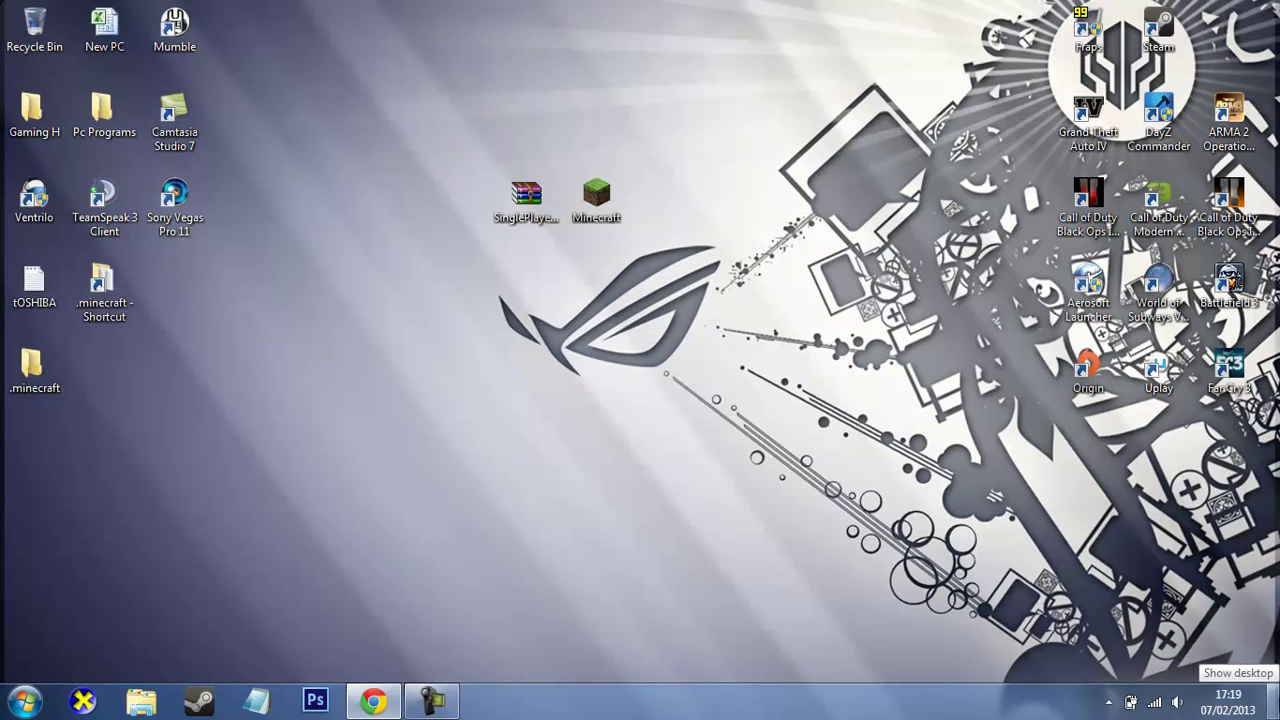
- Minimize Chrome to reveal the desktop with the downloaded SinglePlayer archive
{"action": "left_click", "coordinate": [1272, 702]}
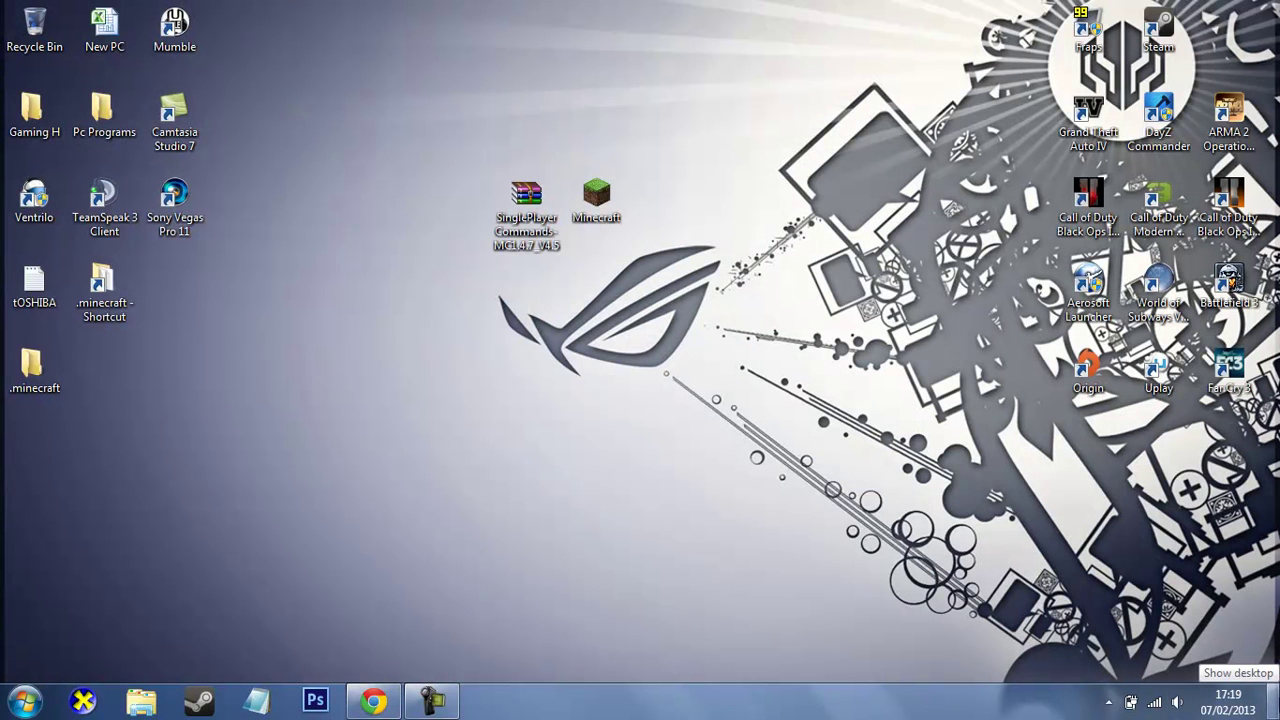
{"action": "left_click_drag", "start_coordinate": [427, 137], "coordinate": [550, 271]}
{"action": "left_click", "coordinate": [435, 305]}
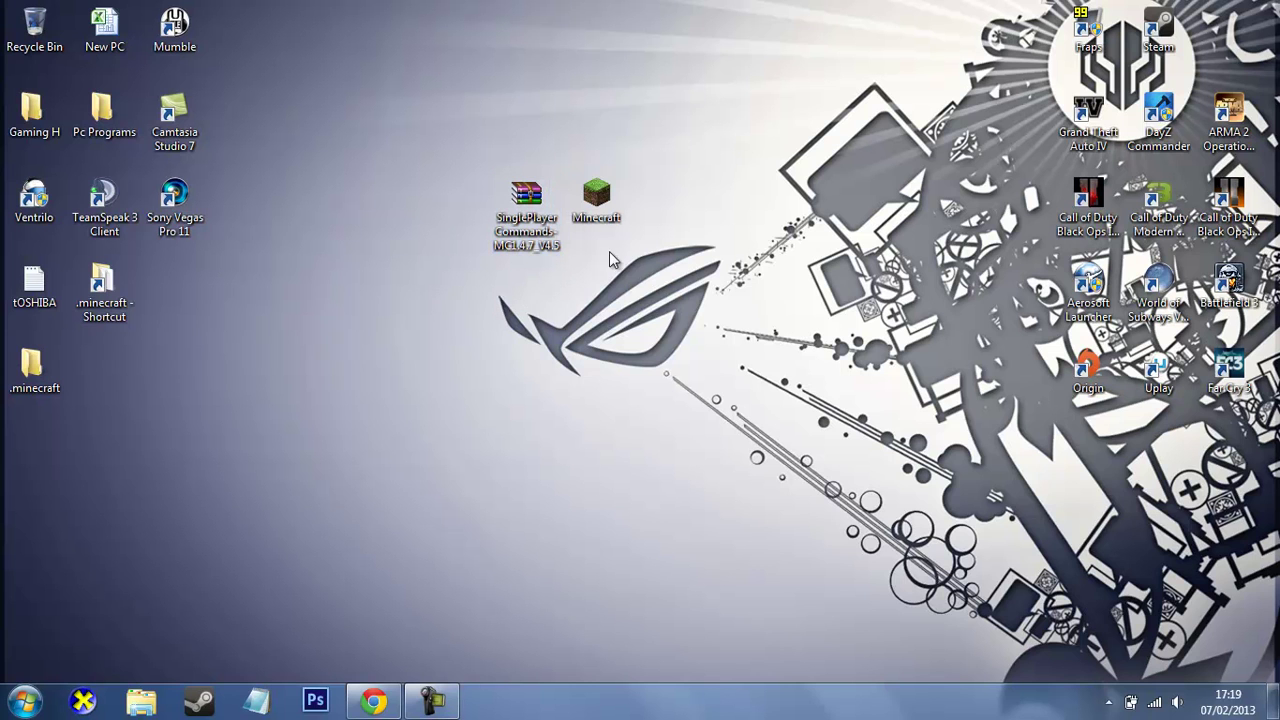
- Launch Minecraft from the desktop, check the launcher options, and log in to start 1.4.7
{"action": "left_click", "coordinate": [605, 205]}
{"action": "left_click", "coordinate": [697, 295]}
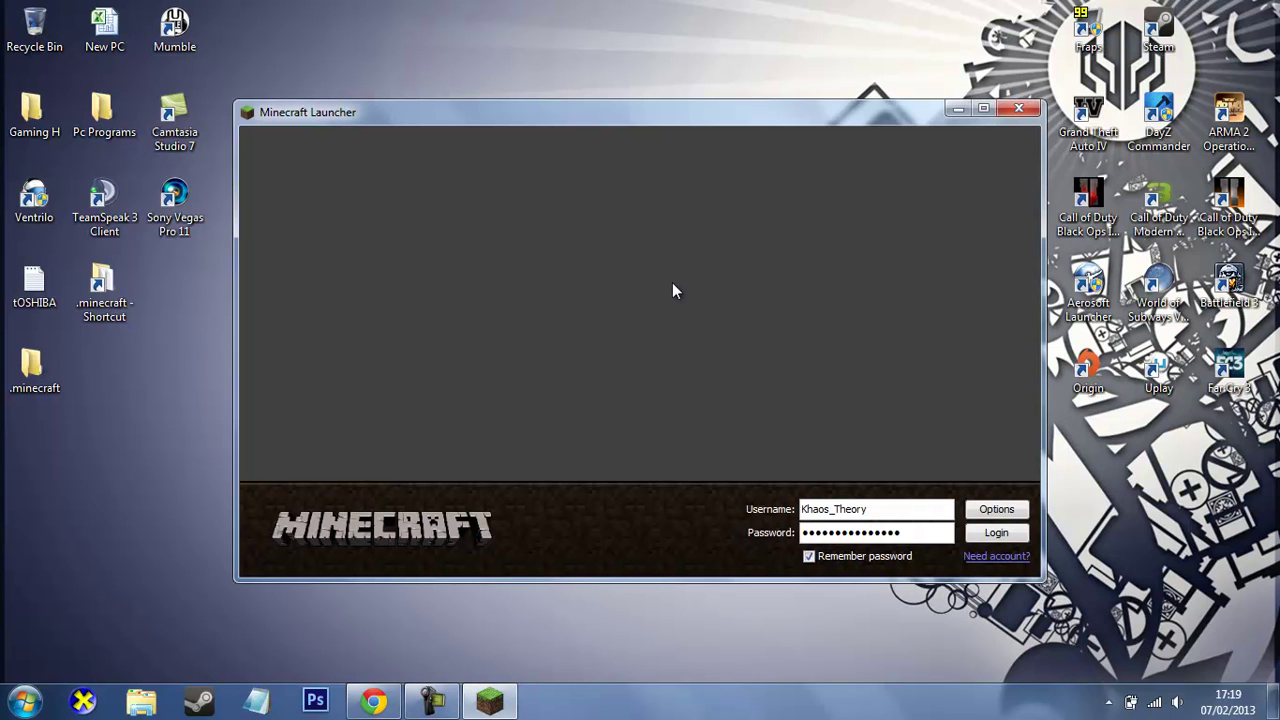
{"action": "left_click", "coordinate": [996, 509]}
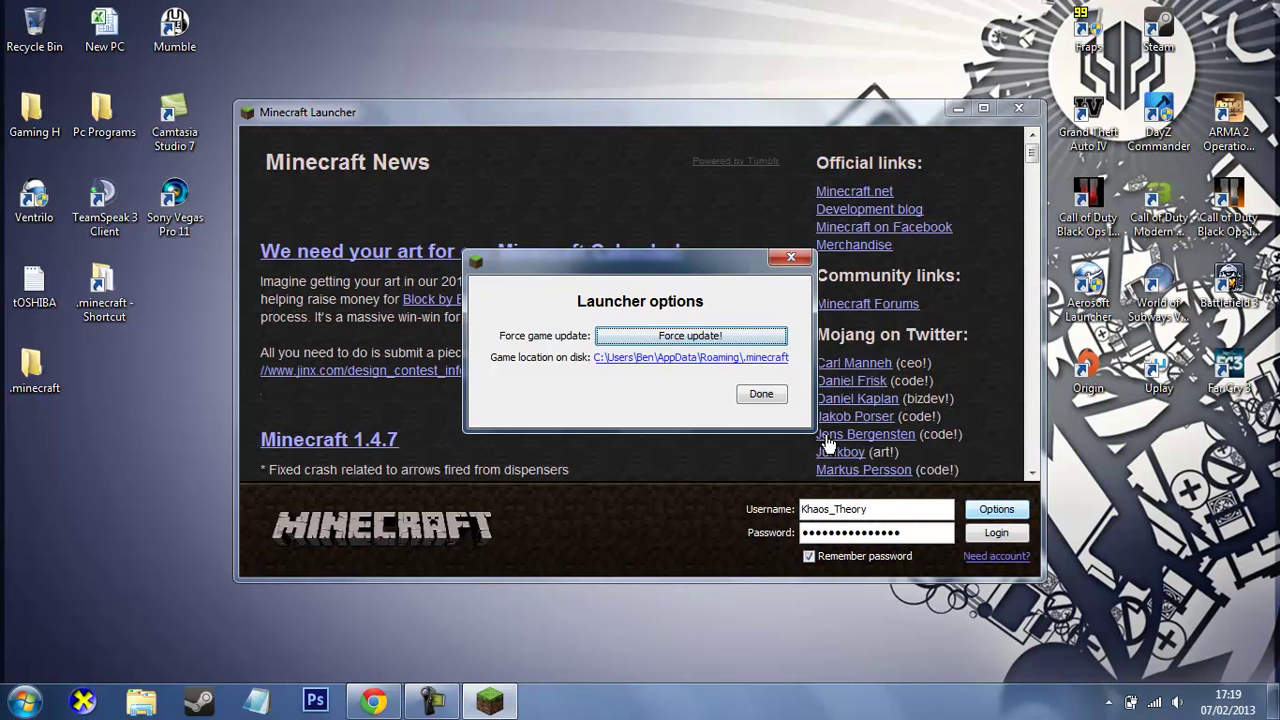
{"action": "left_click", "coordinate": [758, 393]}
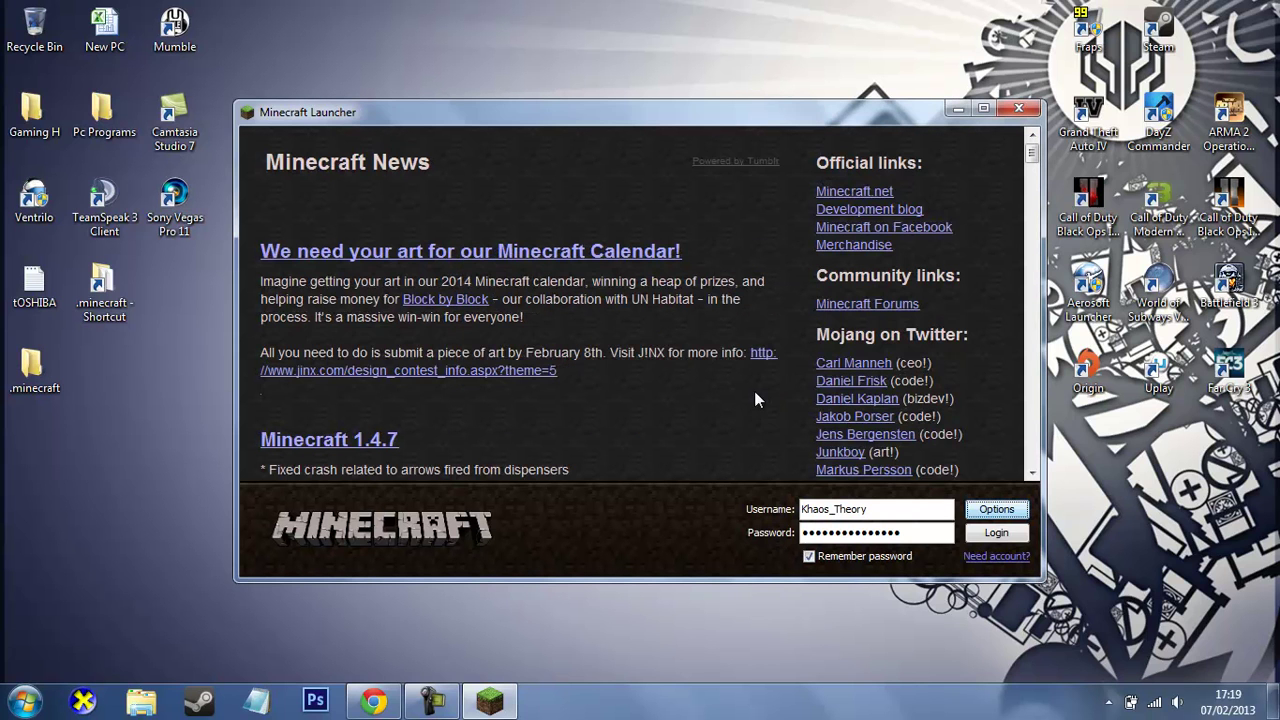
{"action": "left_click", "coordinate": [1008, 535]}
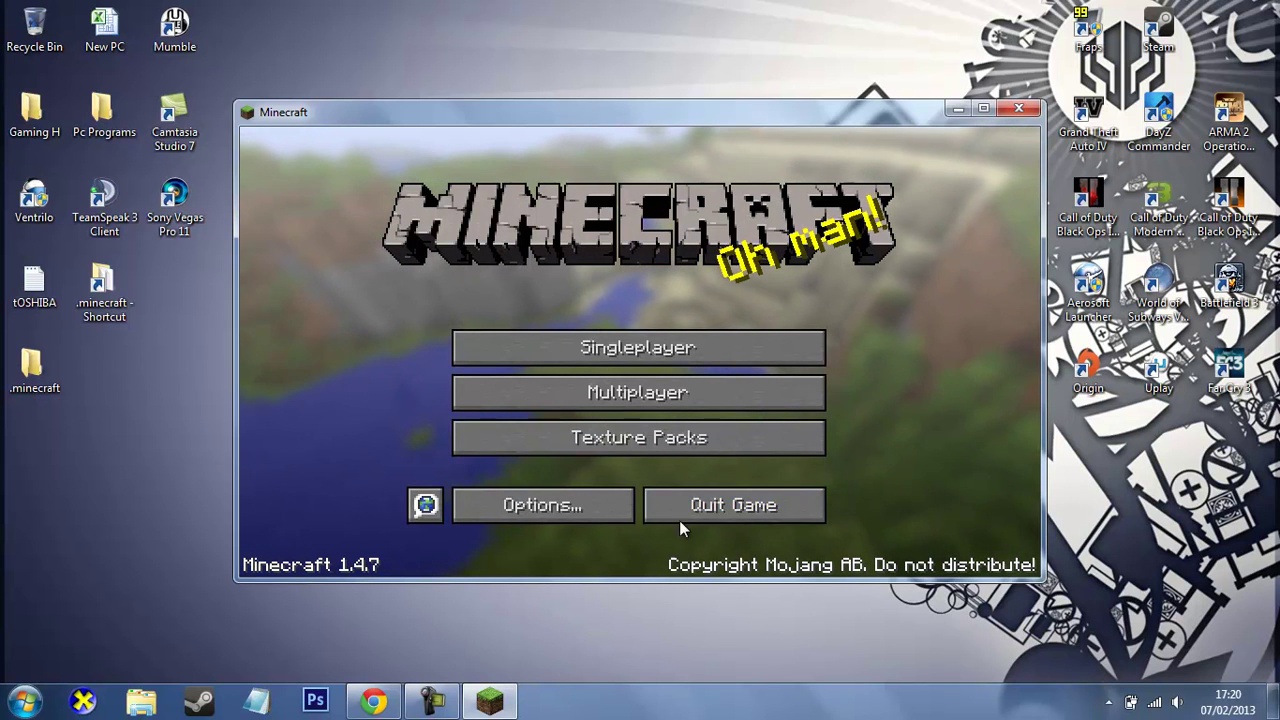
- Quit the game and open the AppData Roaming folder through a %appdata% Start menu search
{"action": "left_click", "coordinate": [776, 510]}
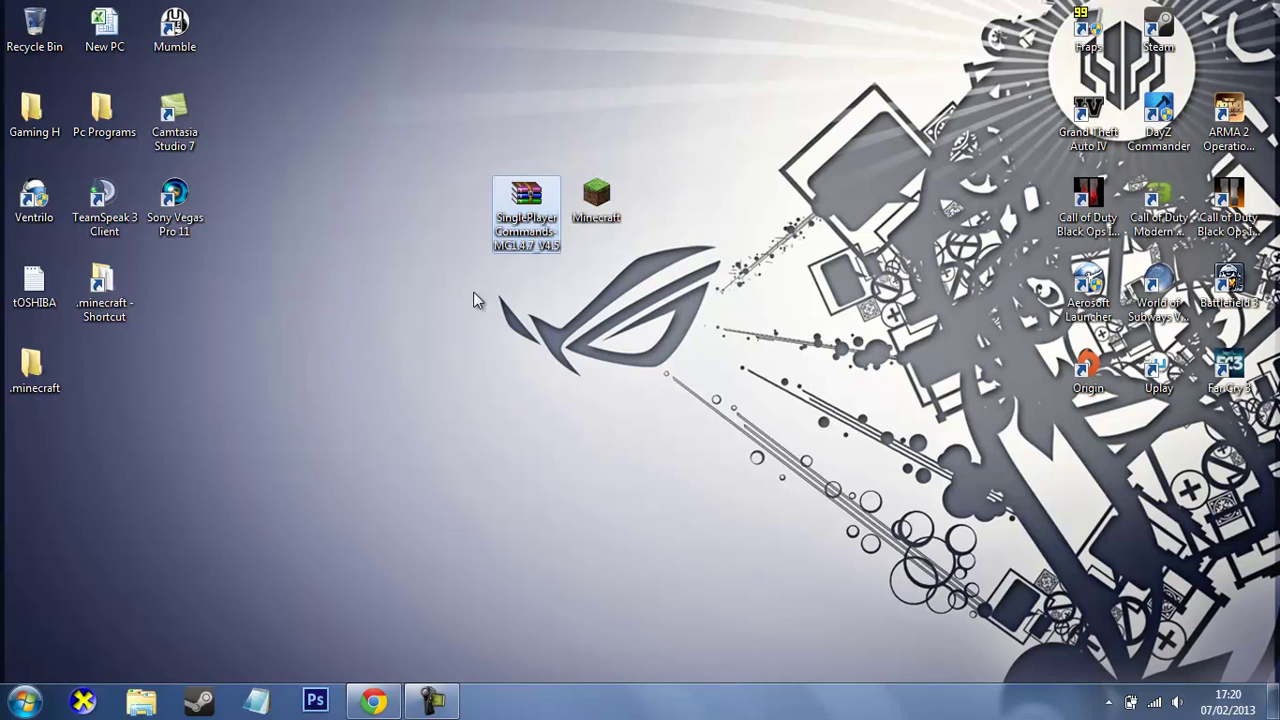
{"action": "left_click", "coordinate": [18, 700]}
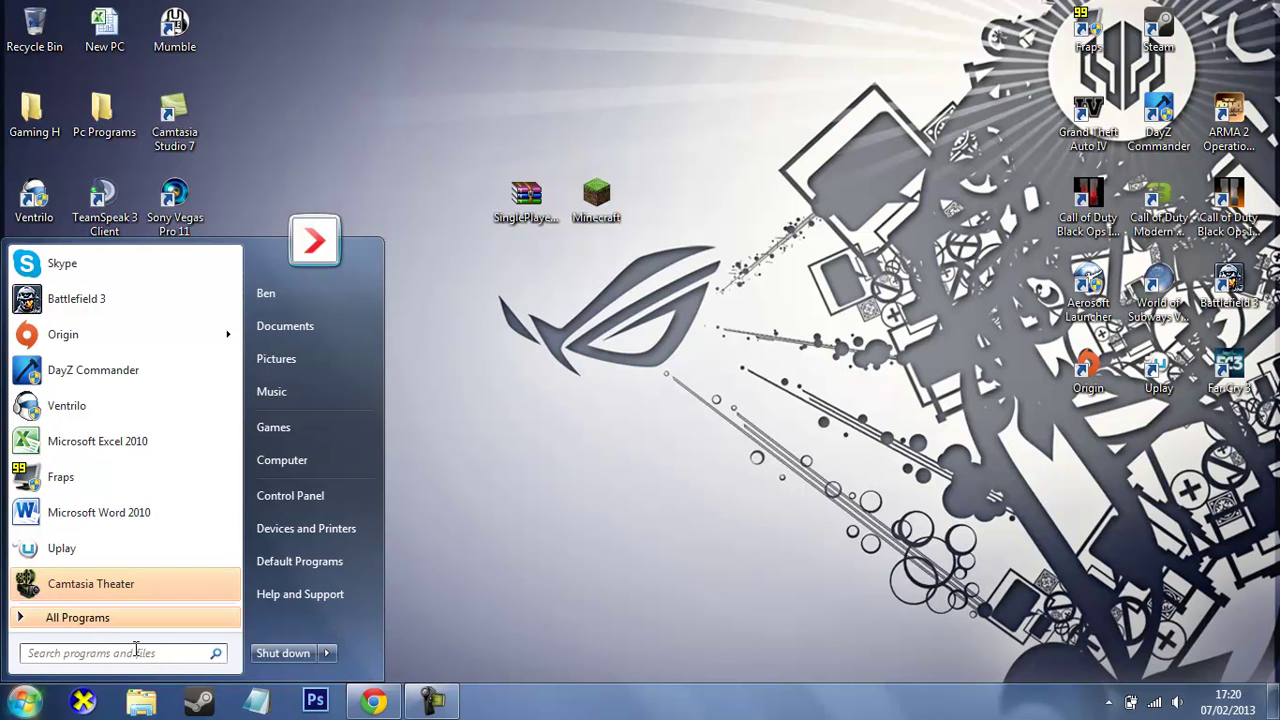
{"action": "type", "text": "%a"}
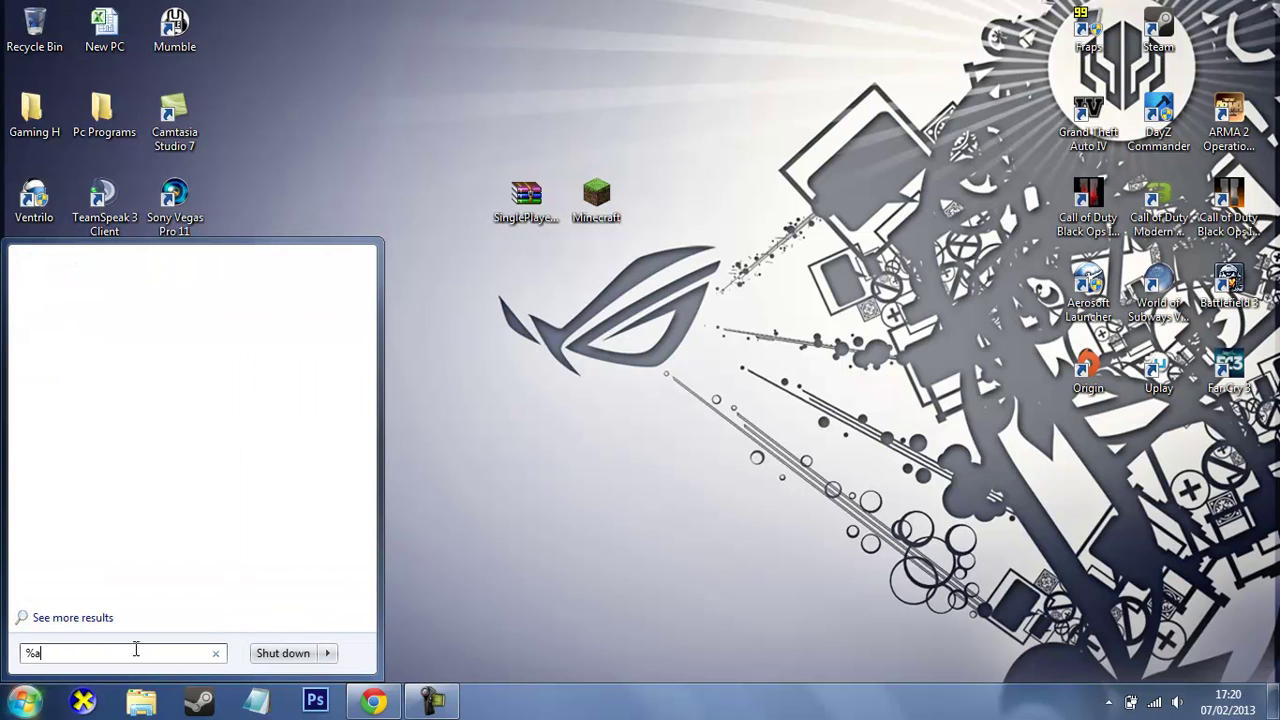
{"action": "type", "text": "ppdat"}
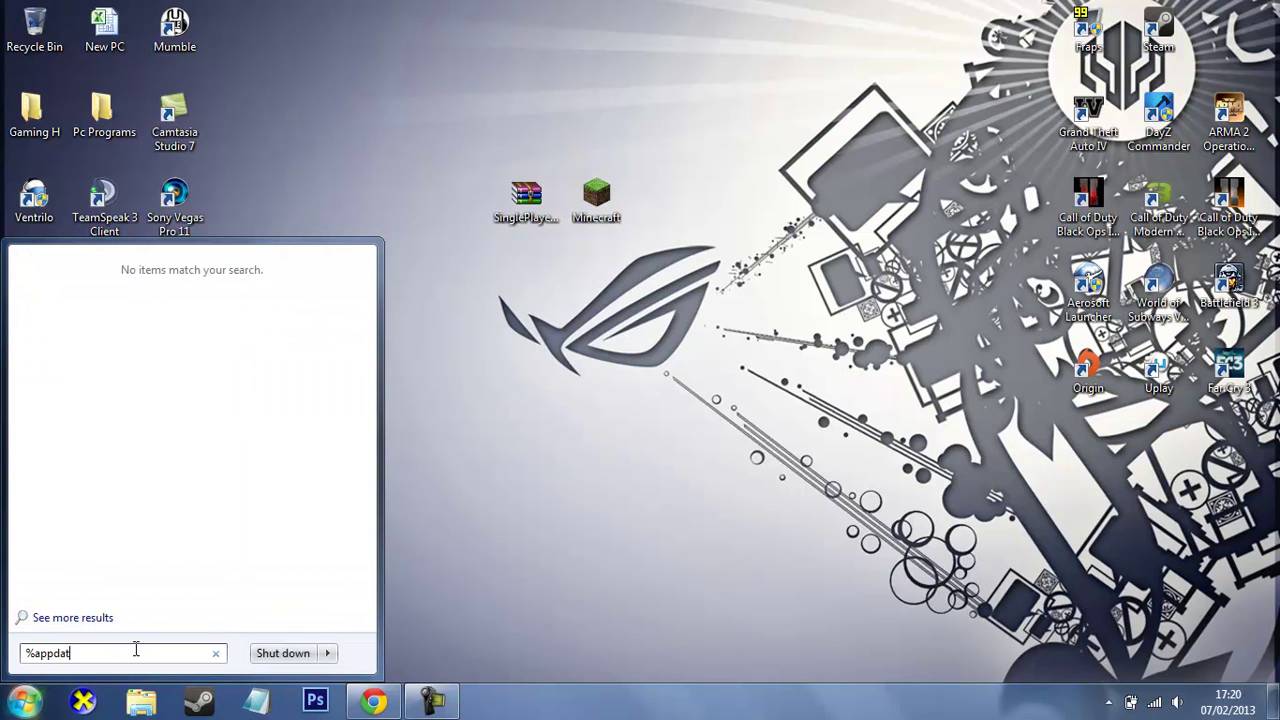
{"action": "type", "text": "a%"}
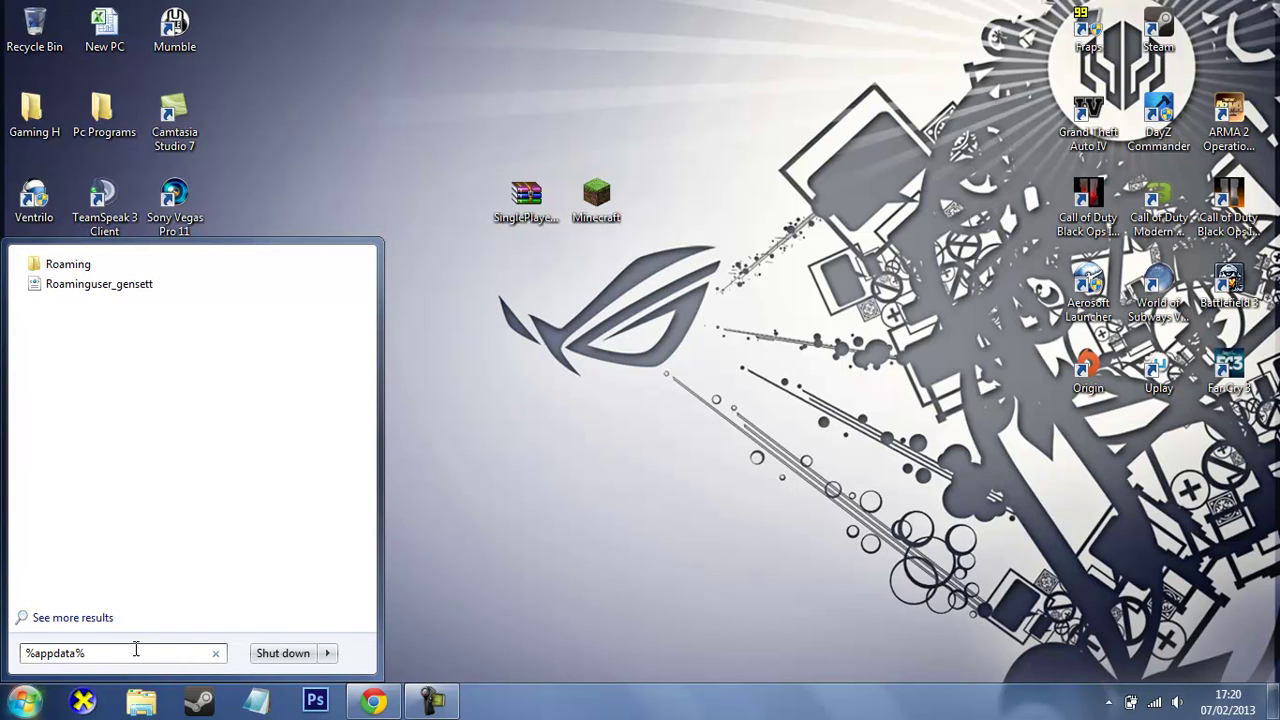
{"action": "key", "text": "Return"}
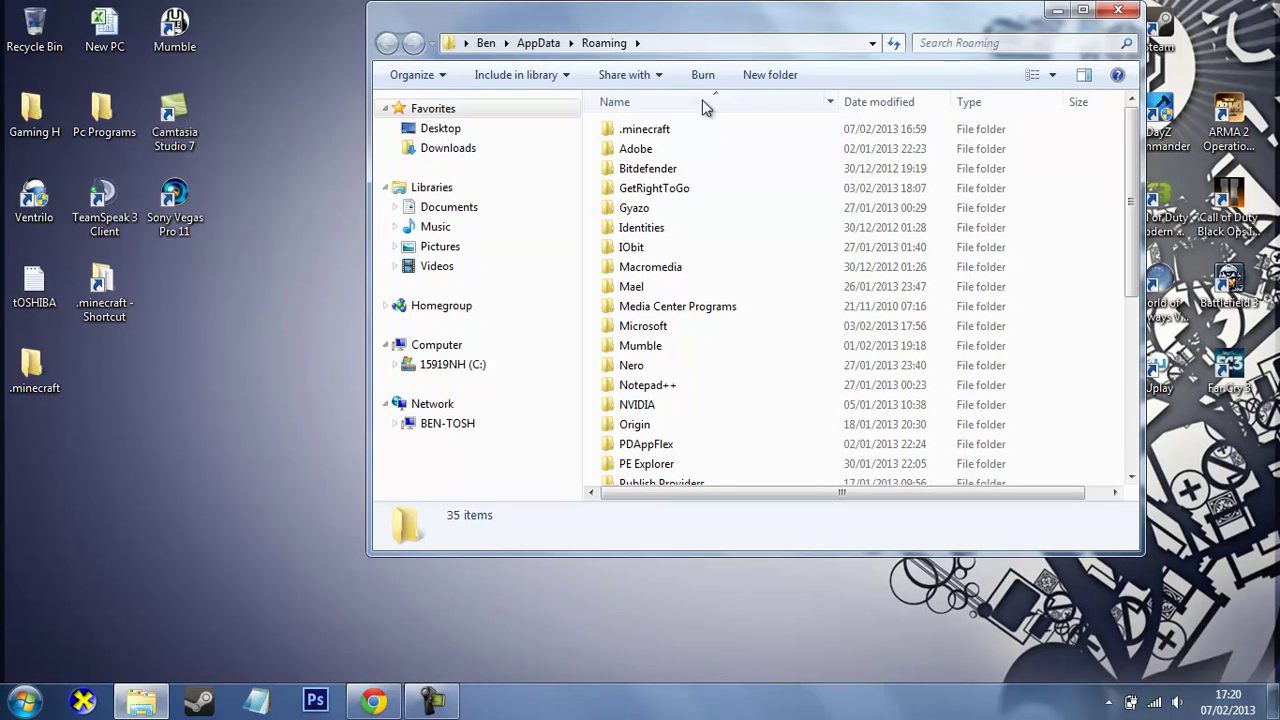
- Copy the .minecraft folder from AppData Roaming as a backup
{"action": "left_click", "coordinate": [686, 131]}
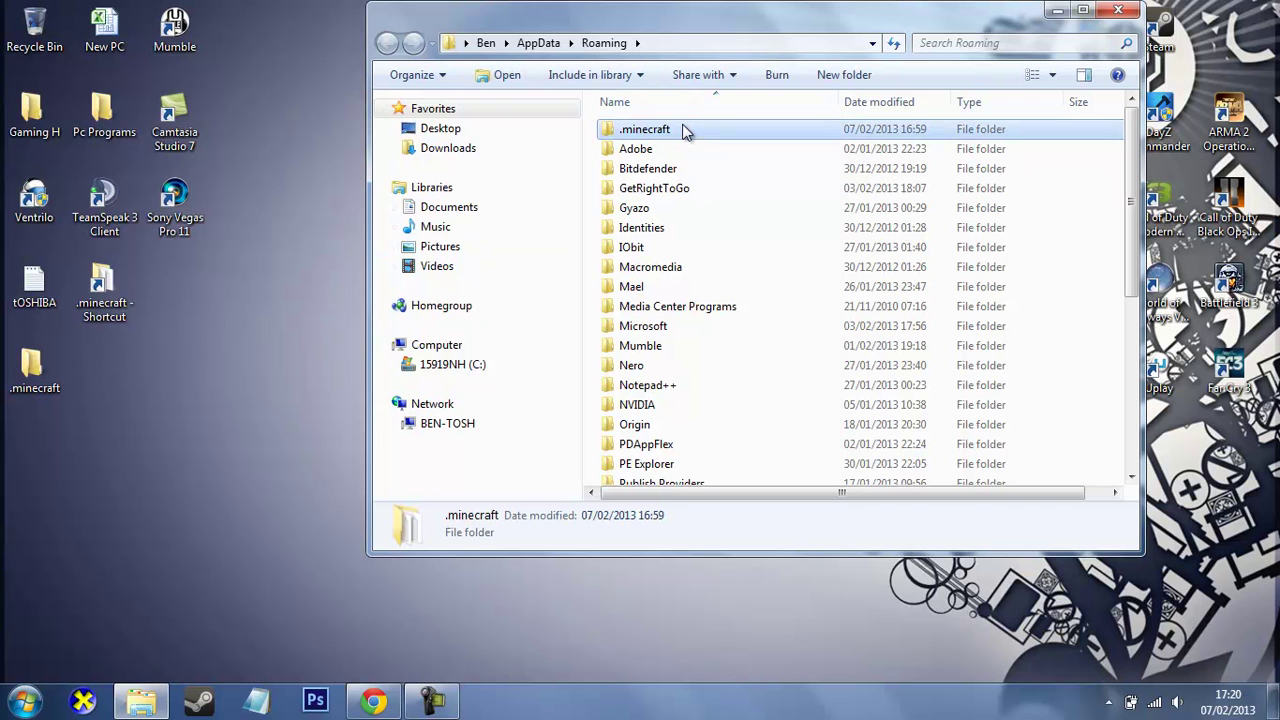
{"action": "right_click", "coordinate": [667, 121]}
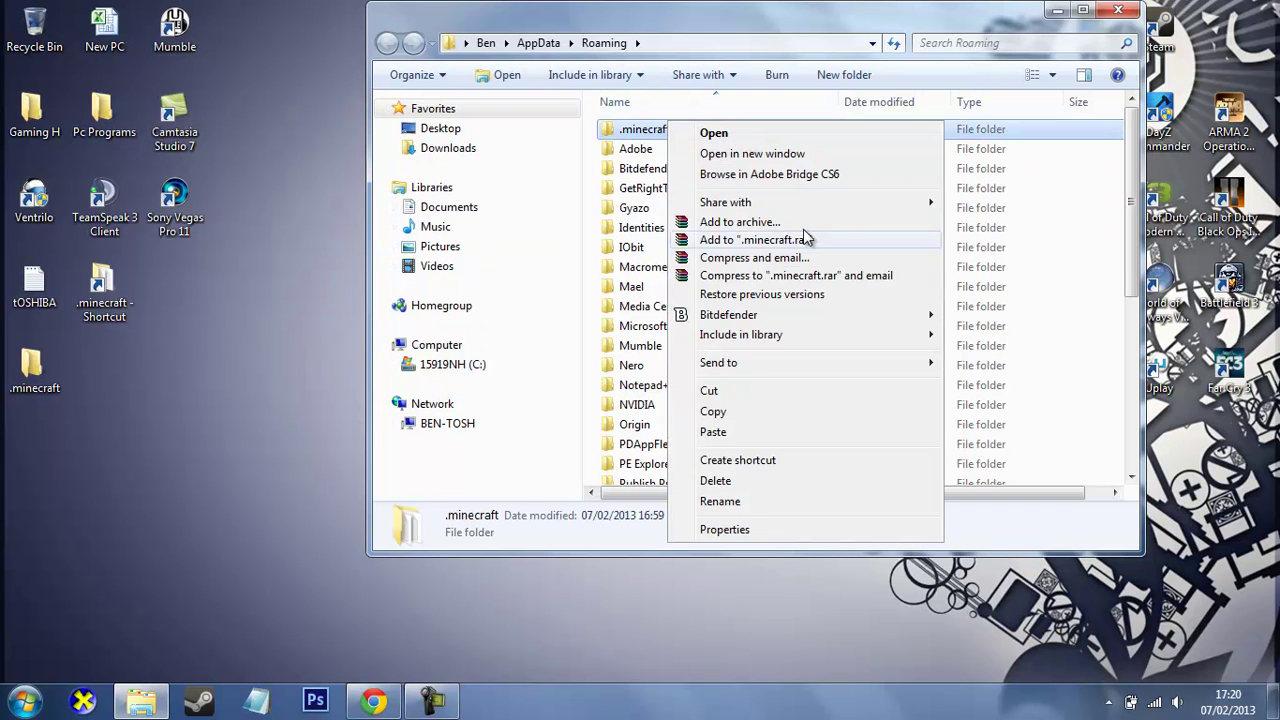
{"action": "left_click", "coordinate": [740, 413]}
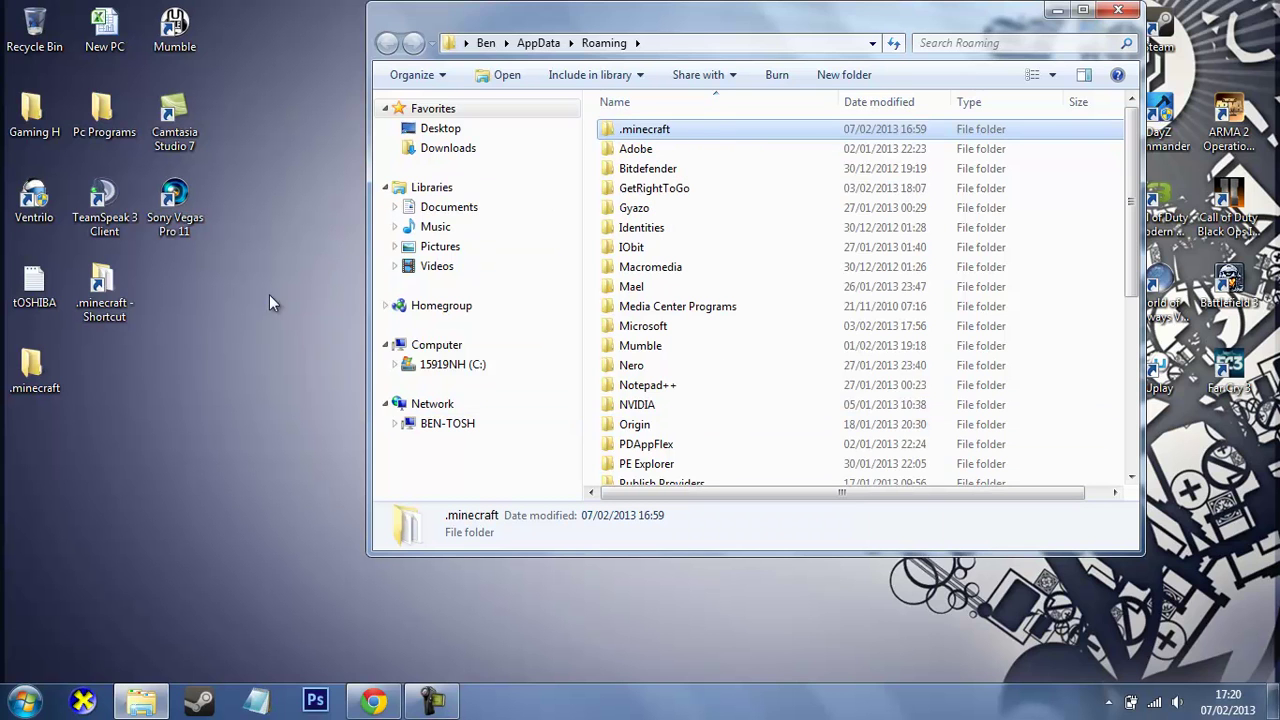
{"action": "left_click", "coordinate": [166, 365]}
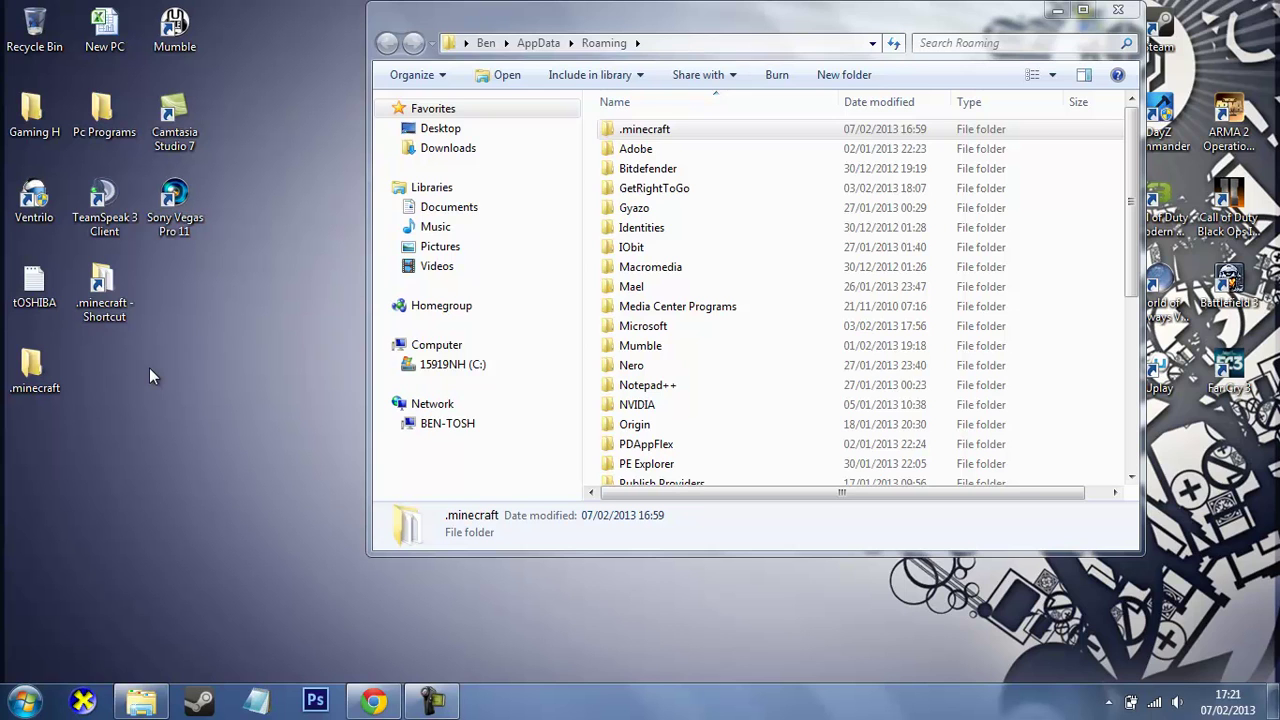
- Browse into .minecraft\bin and open minecraft.jar in WinRAR
{"action": "double_click", "coordinate": [711, 139]}
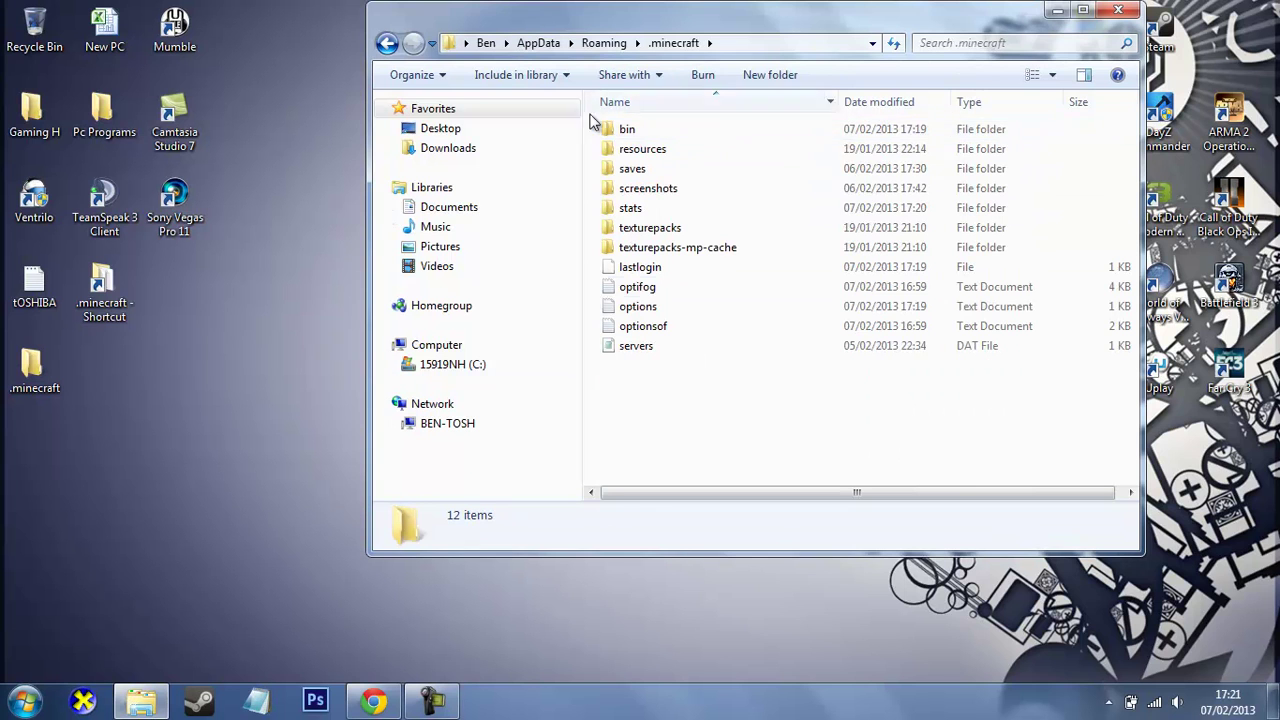
{"action": "mouse_move", "coordinate": [617, 380]}
{"action": "left_mouse_down"}
{"action": "mouse_move", "coordinate": [1100, 215]}
{"action": "mouse_move", "coordinate": [1014, 225]}
{"action": "mouse_move", "coordinate": [711, 410]}
{"action": "left_mouse_up"}
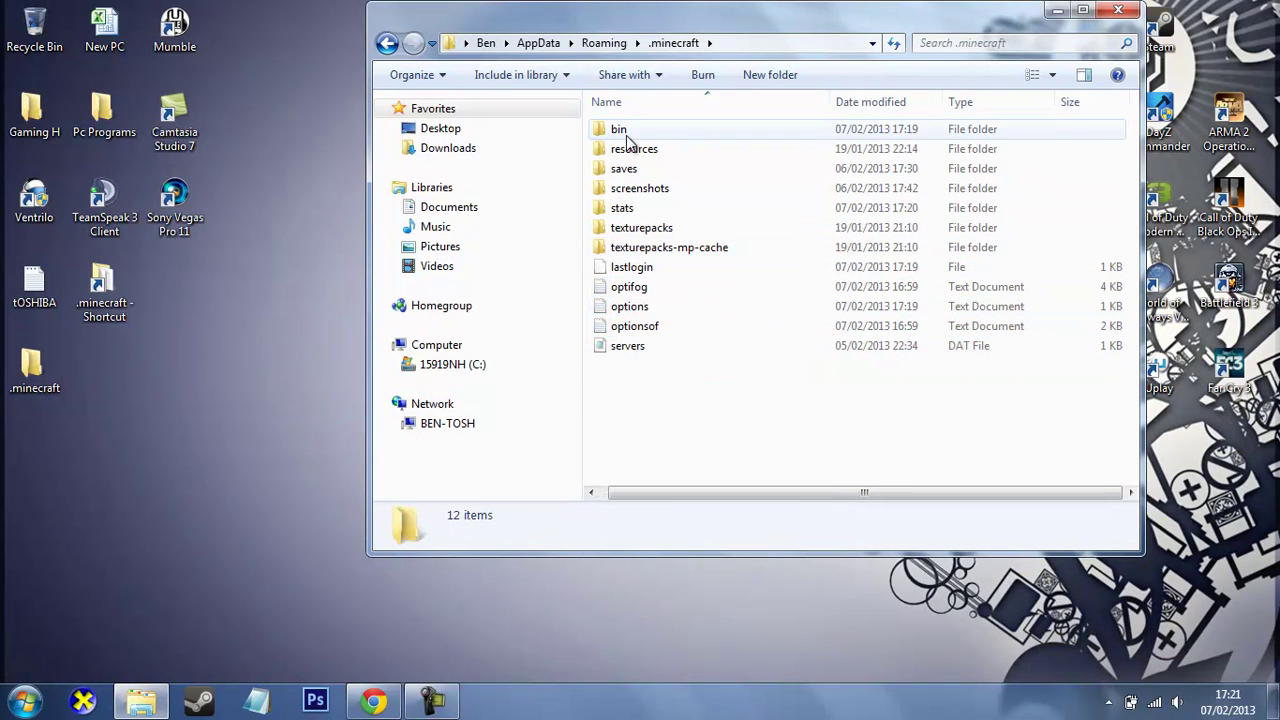
{"action": "double_click", "coordinate": [688, 134]}
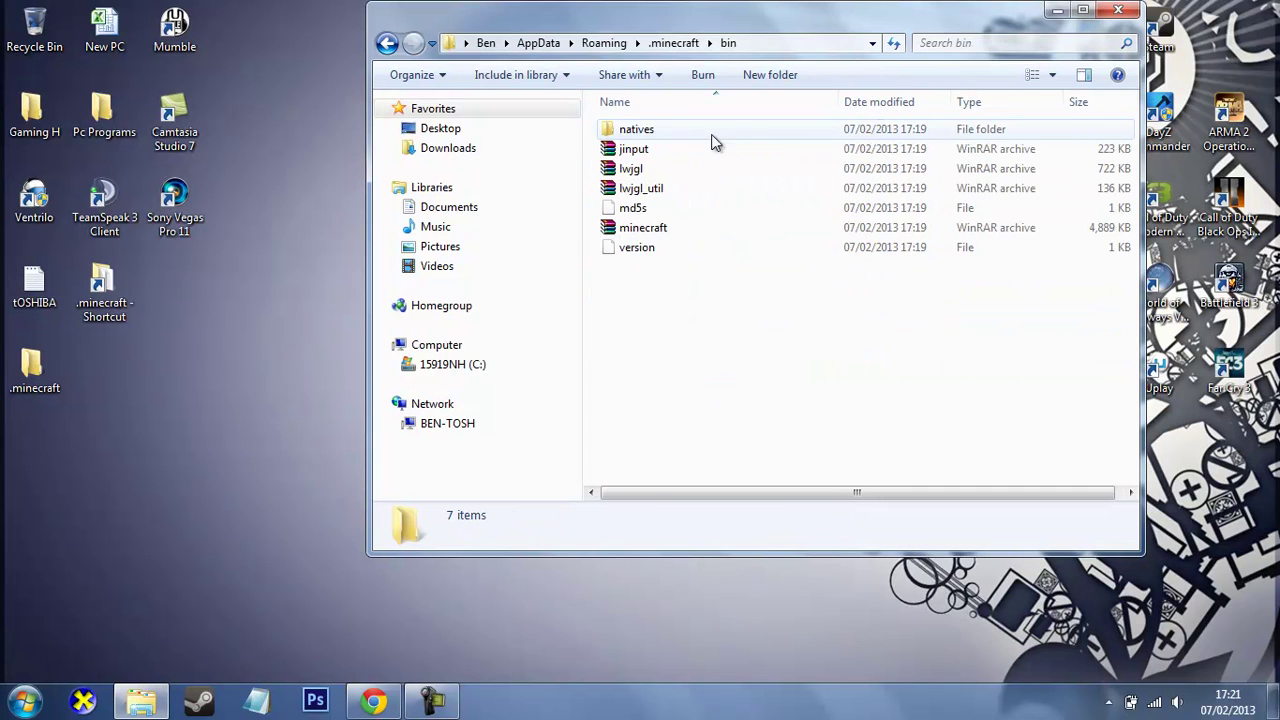
{"action": "left_click", "coordinate": [648, 229]}
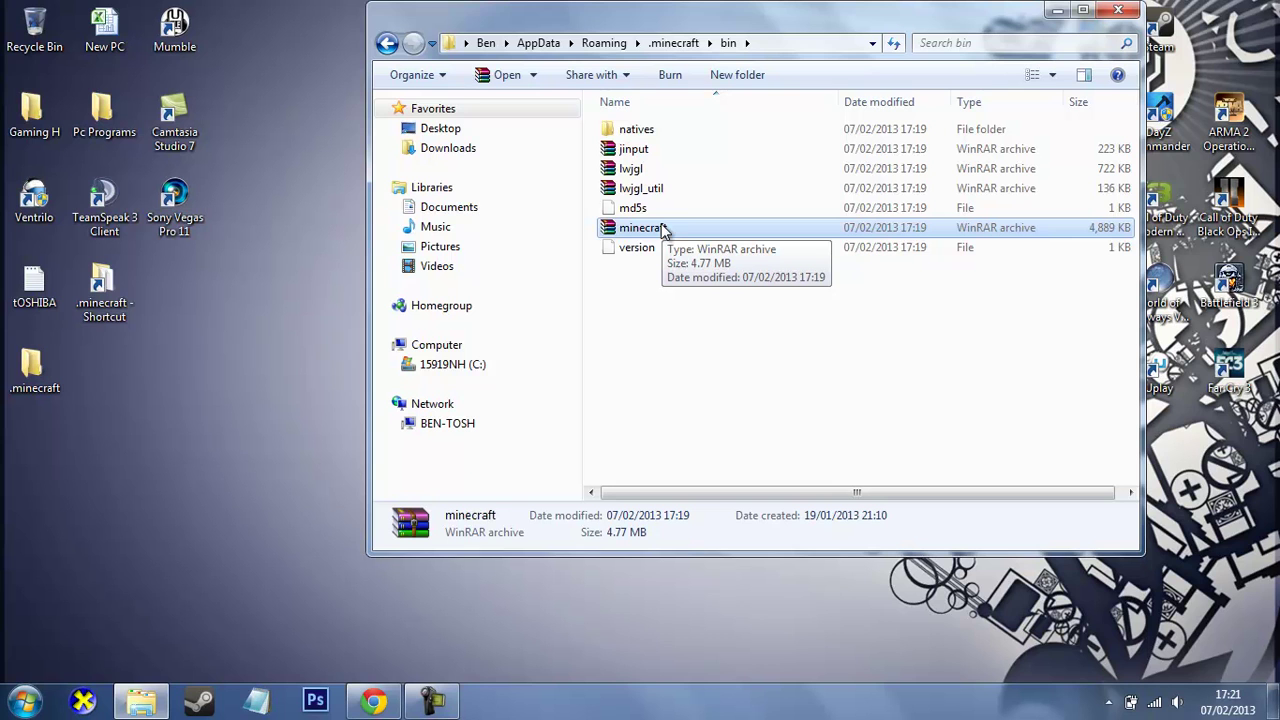
{"action": "right_click", "coordinate": [645, 230]}
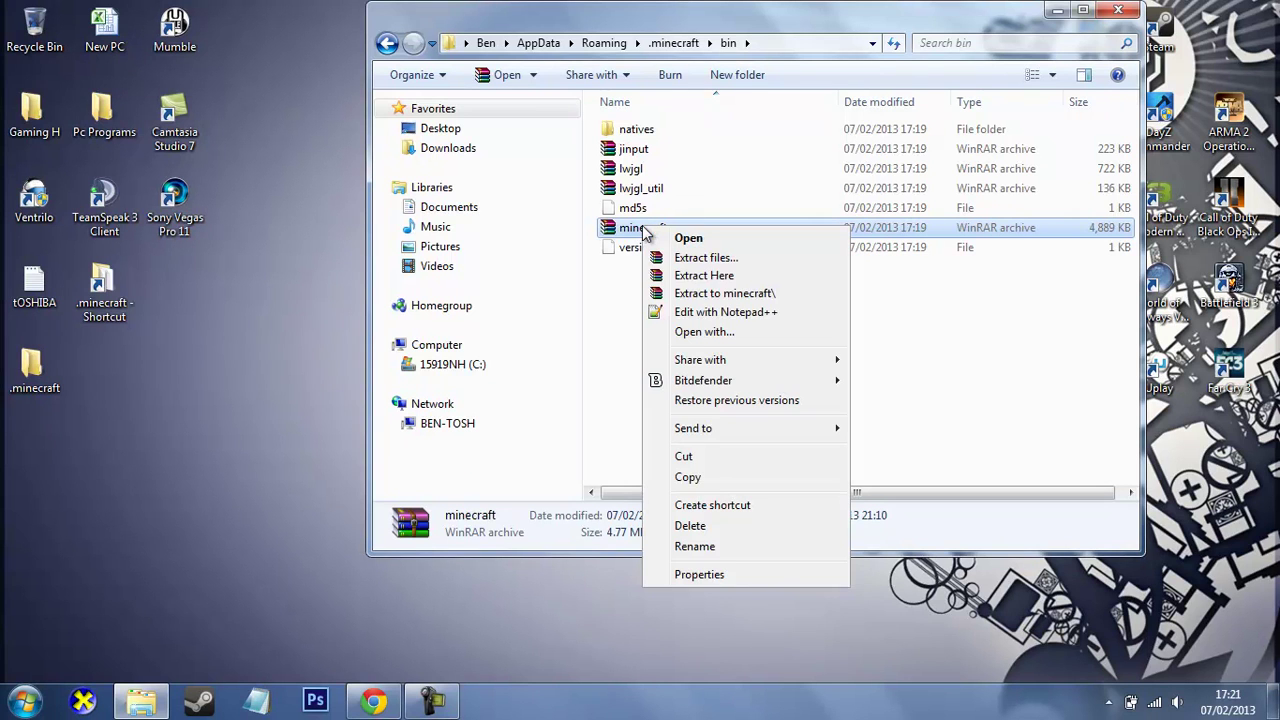
{"action": "left_click", "coordinate": [626, 291]}
{"action": "left_click", "coordinate": [650, 232]}
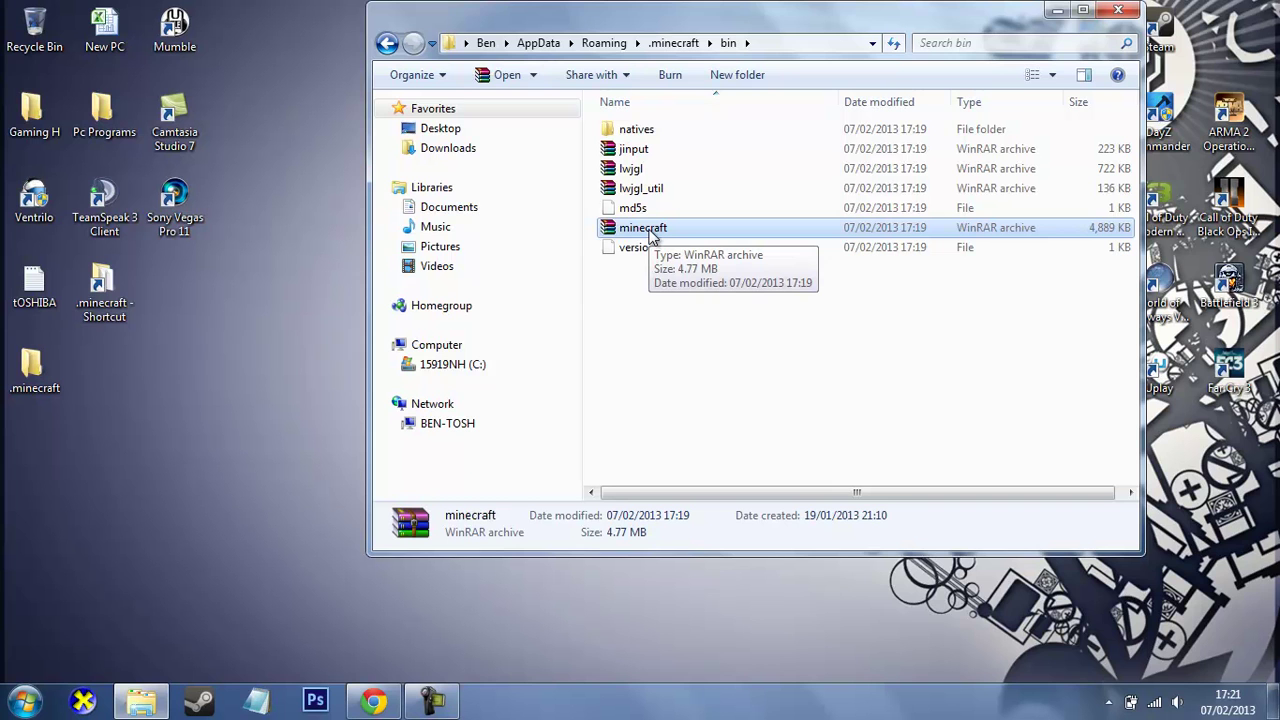
{"action": "right_click", "coordinate": [650, 234]}
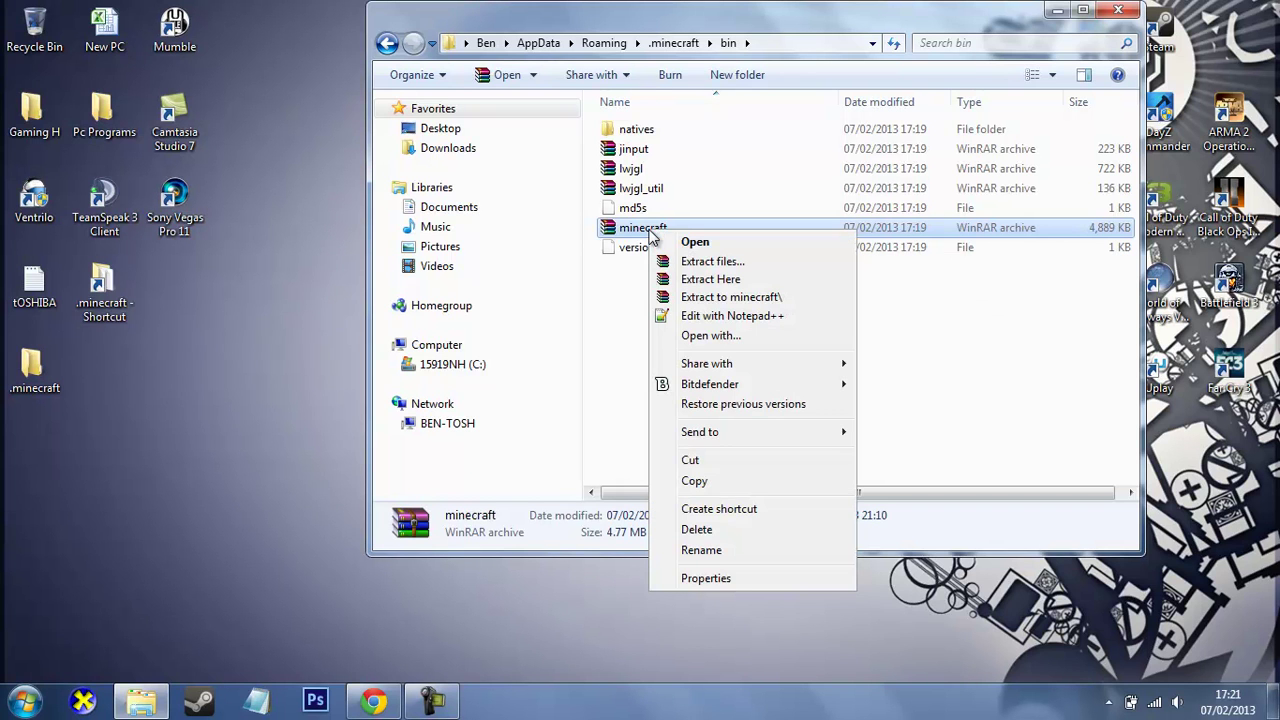
{"action": "left_click", "coordinate": [730, 244]}
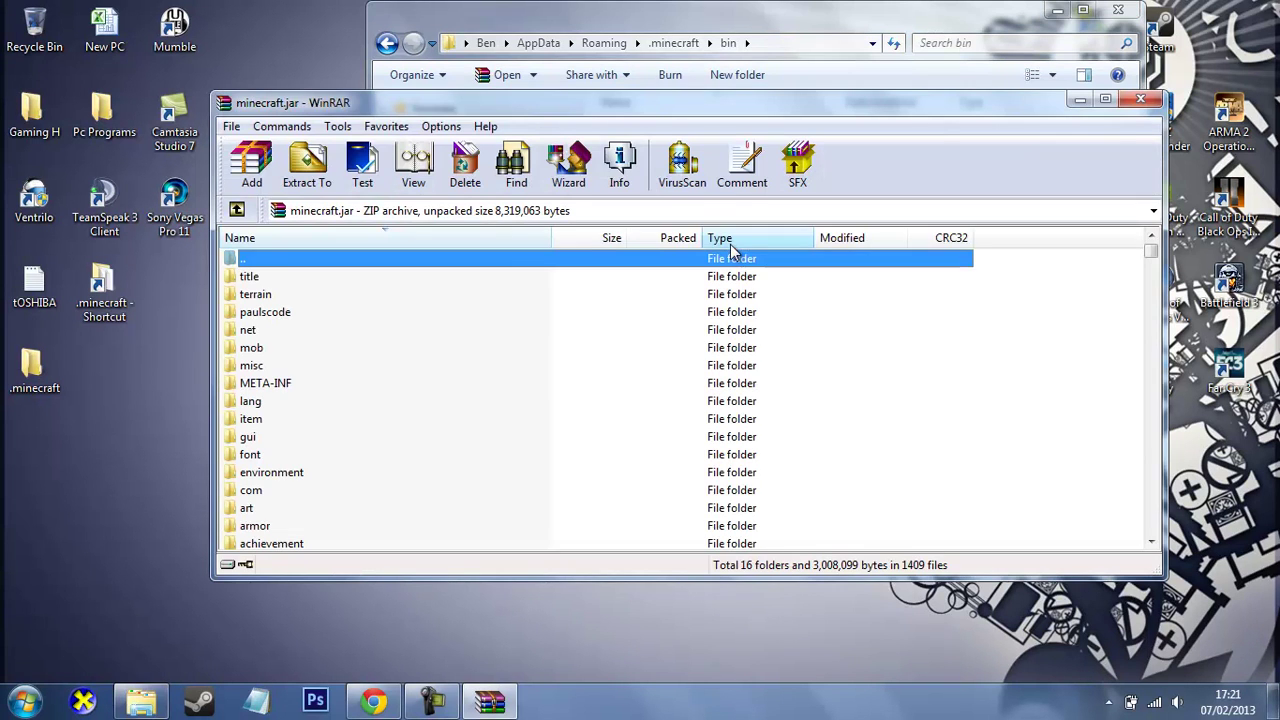
- Open minecraft.jar in WinRAR via Open with, close the duplicate window, and maximize it
{"action": "left_click", "coordinate": [1076, 104]}
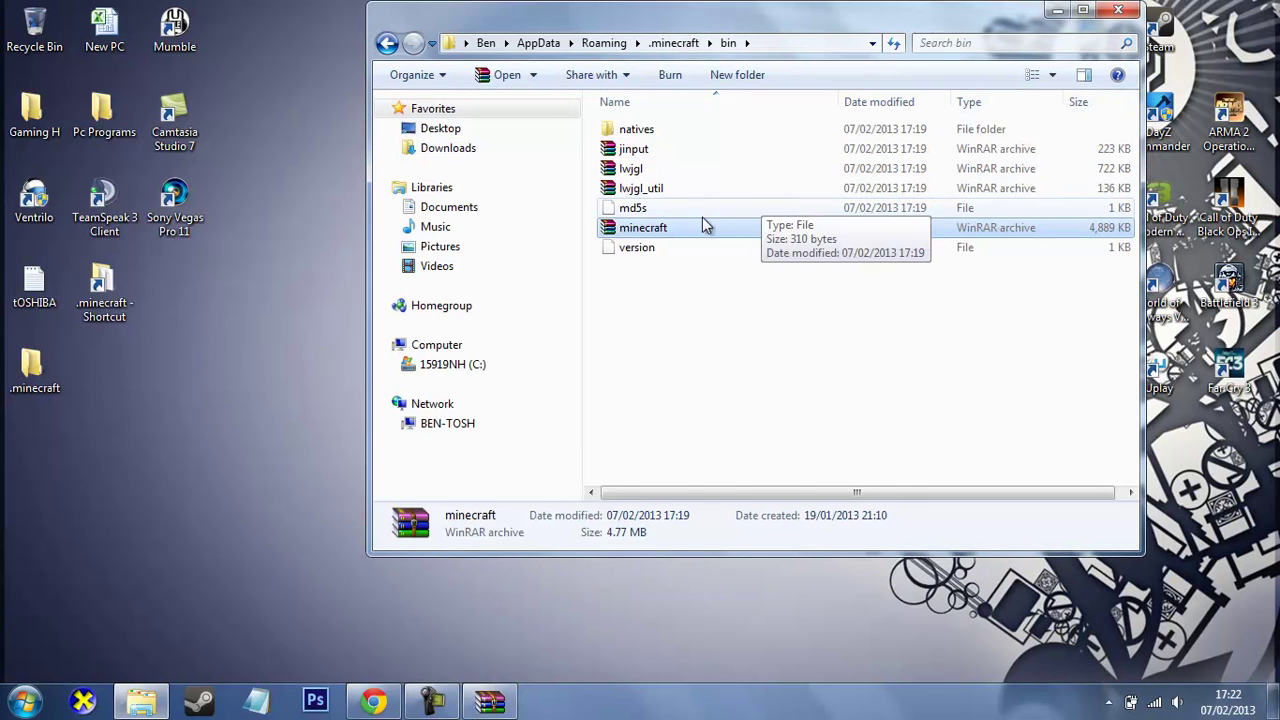
{"action": "right_click", "coordinate": [703, 226]}
{"action": "left_click", "coordinate": [790, 327]}
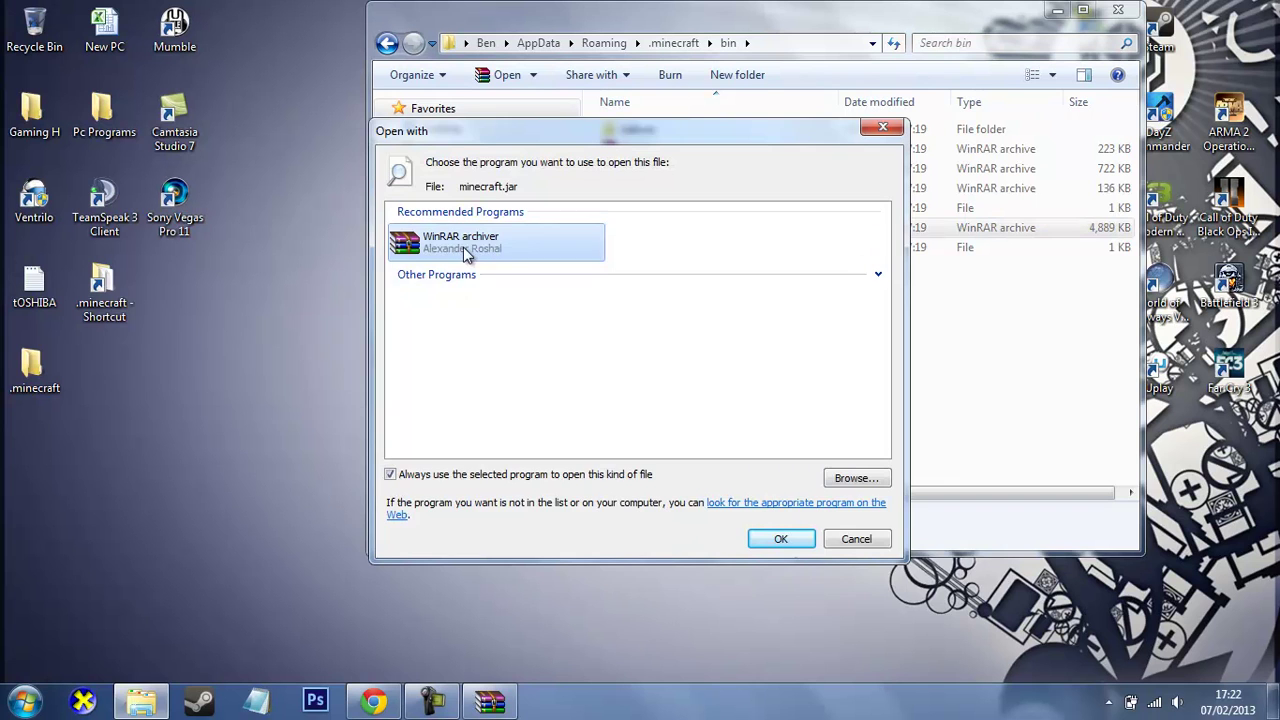
{"action": "left_click", "coordinate": [770, 540]}
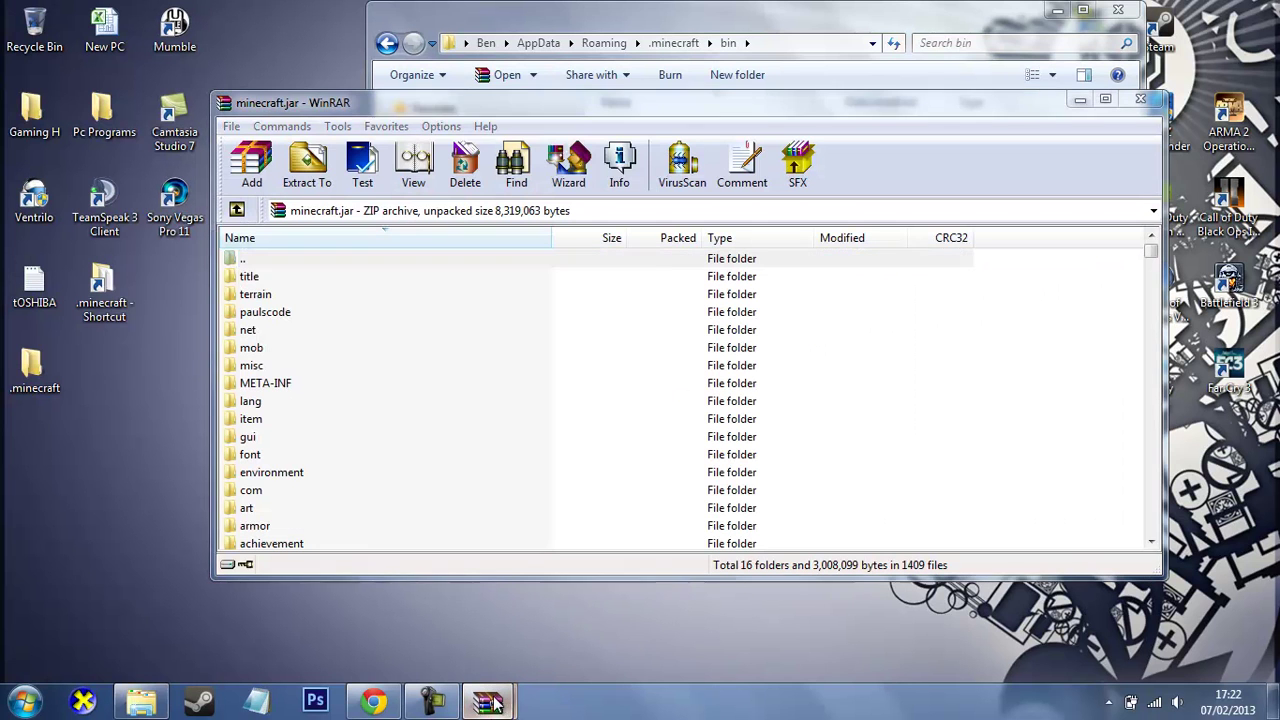
{"action": "mouse_move", "coordinate": [488, 702]}
{"action": "left_click", "coordinate": [674, 553]}
{"action": "left_click", "coordinate": [480, 647]}
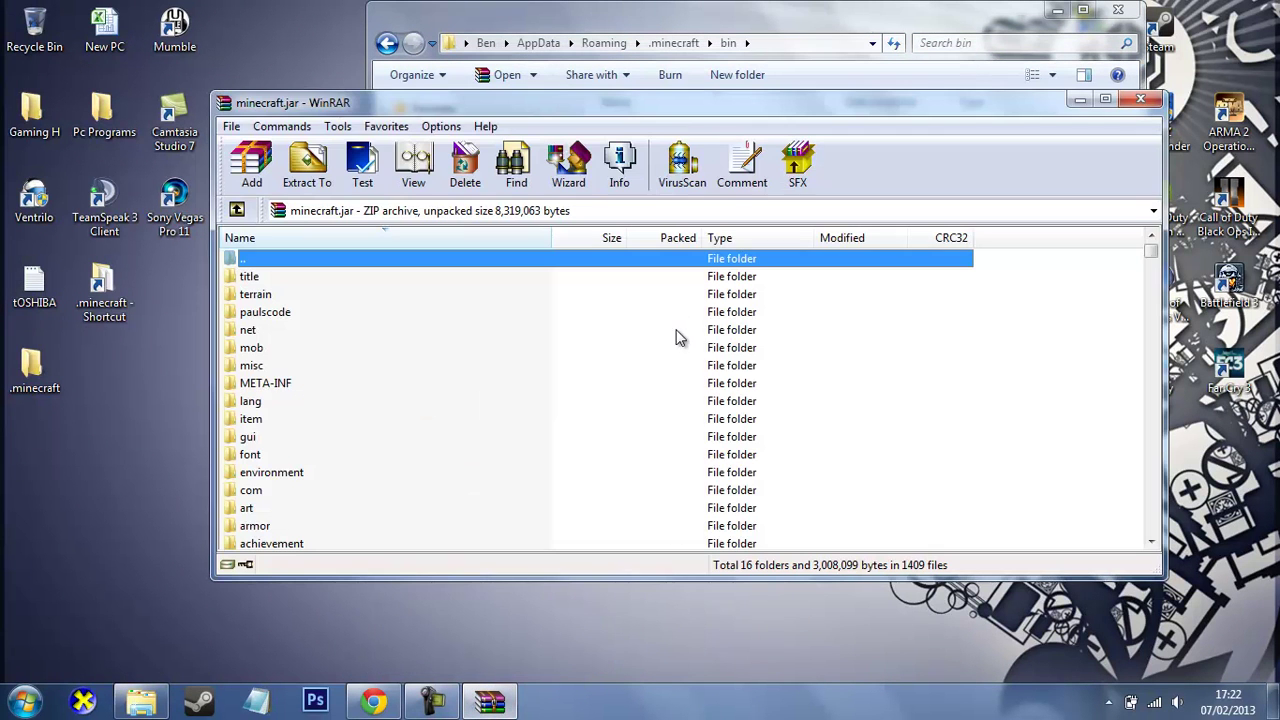
{"action": "double_click", "coordinate": [690, 117]}
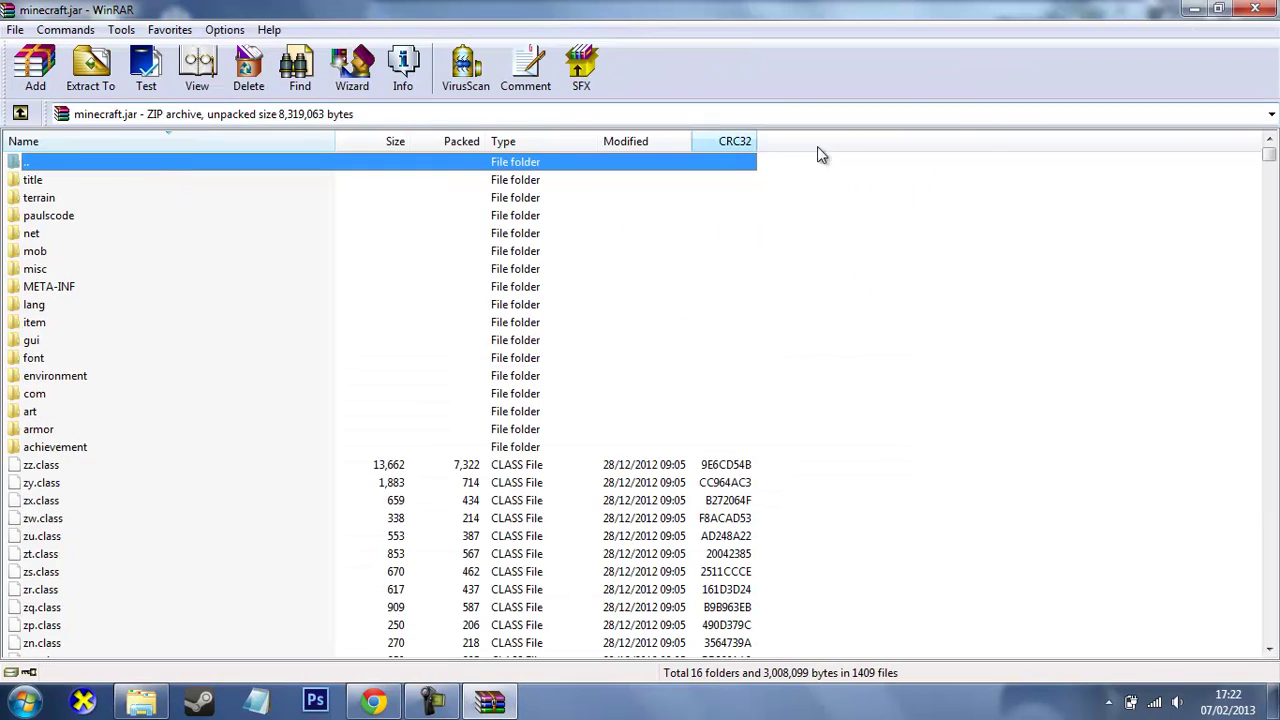
- Look over the minecraft.jar contents and snap its window to the left half
{"action": "scroll", "coordinate": [252, 210], "scroll_direction": "down", "scroll_amount": 8}
{"action": "scroll", "coordinate": [535, 430], "scroll_direction": "up", "scroll_amount": 8}
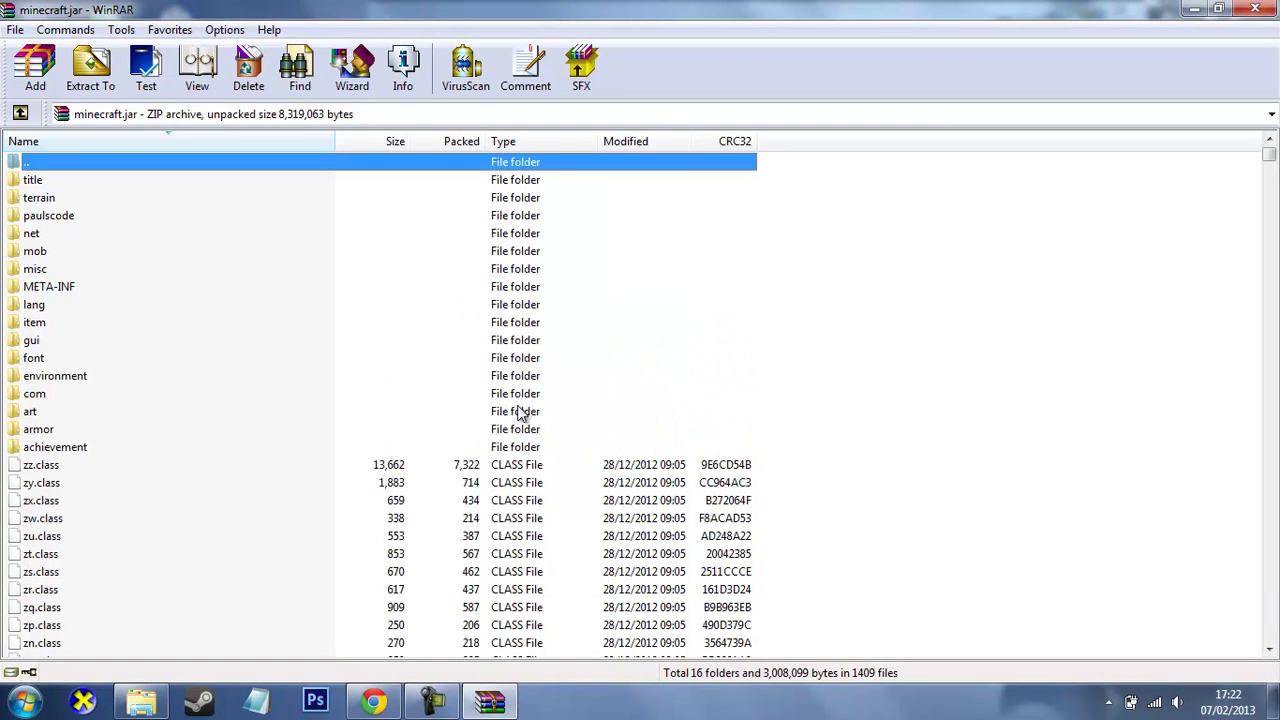
{"action": "scroll", "coordinate": [223, 351], "scroll_direction": "down", "scroll_amount": 1}
{"action": "scroll", "coordinate": [225, 357], "scroll_direction": "up", "scroll_amount": 1}
{"action": "scroll", "coordinate": [362, 218], "scroll_direction": "down", "scroll_amount": 6}
{"action": "scroll", "coordinate": [357, 225], "scroll_direction": "up", "scroll_amount": 6}
{"action": "mouse_move", "coordinate": [518, 8]}
{"action": "left_mouse_down"}
{"action": "mouse_move", "coordinate": [140, 168]}
{"action": "mouse_move", "coordinate": [326, 238]}
{"action": "mouse_move", "coordinate": [2, 193]}
{"action": "left_mouse_up"}
- Minimize the bin folder window and show the desktop
{"action": "left_click", "coordinate": [806, 28]}
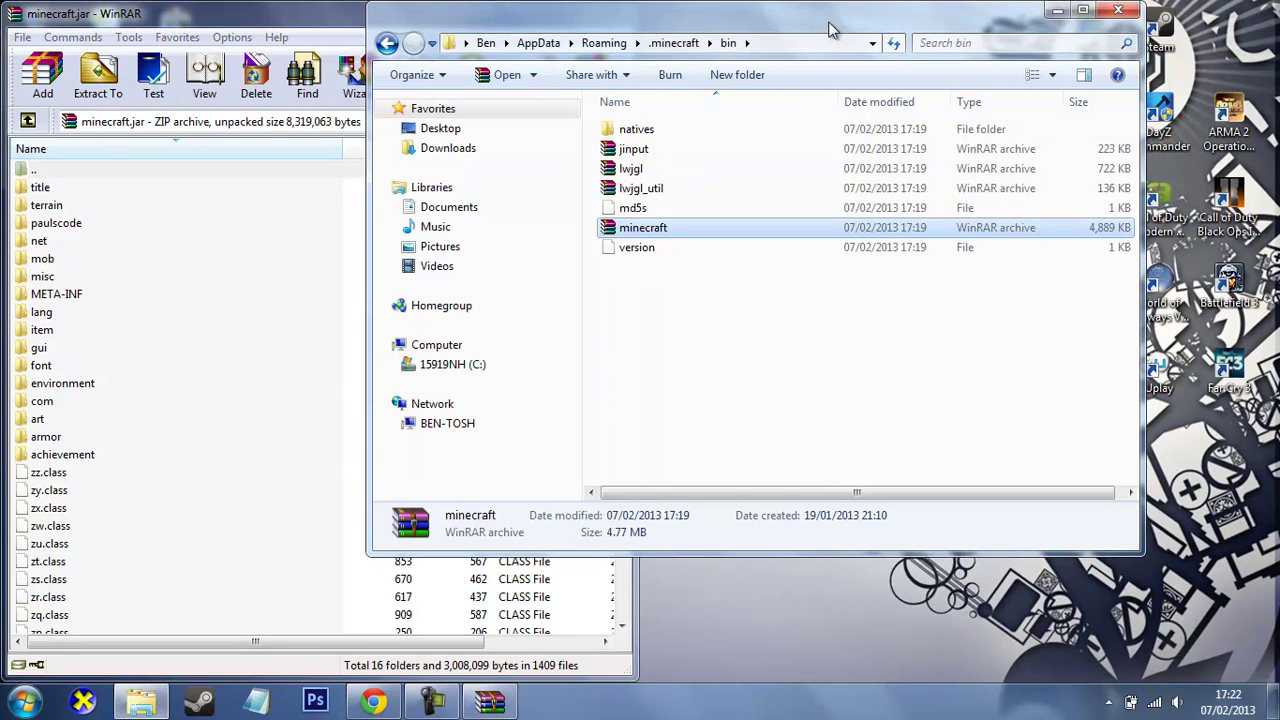
{"action": "left_click", "coordinate": [1057, 12]}
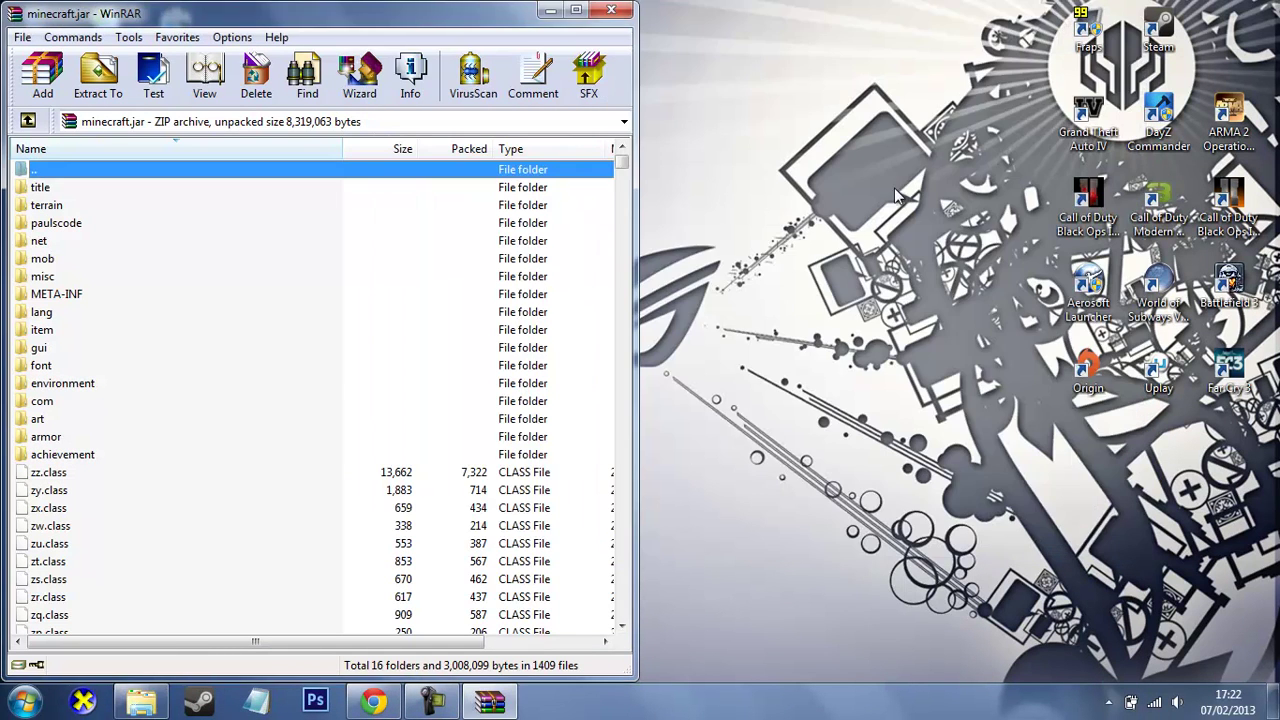
{"action": "left_click", "coordinate": [894, 187]}
{"action": "left_click", "coordinate": [1274, 700]}
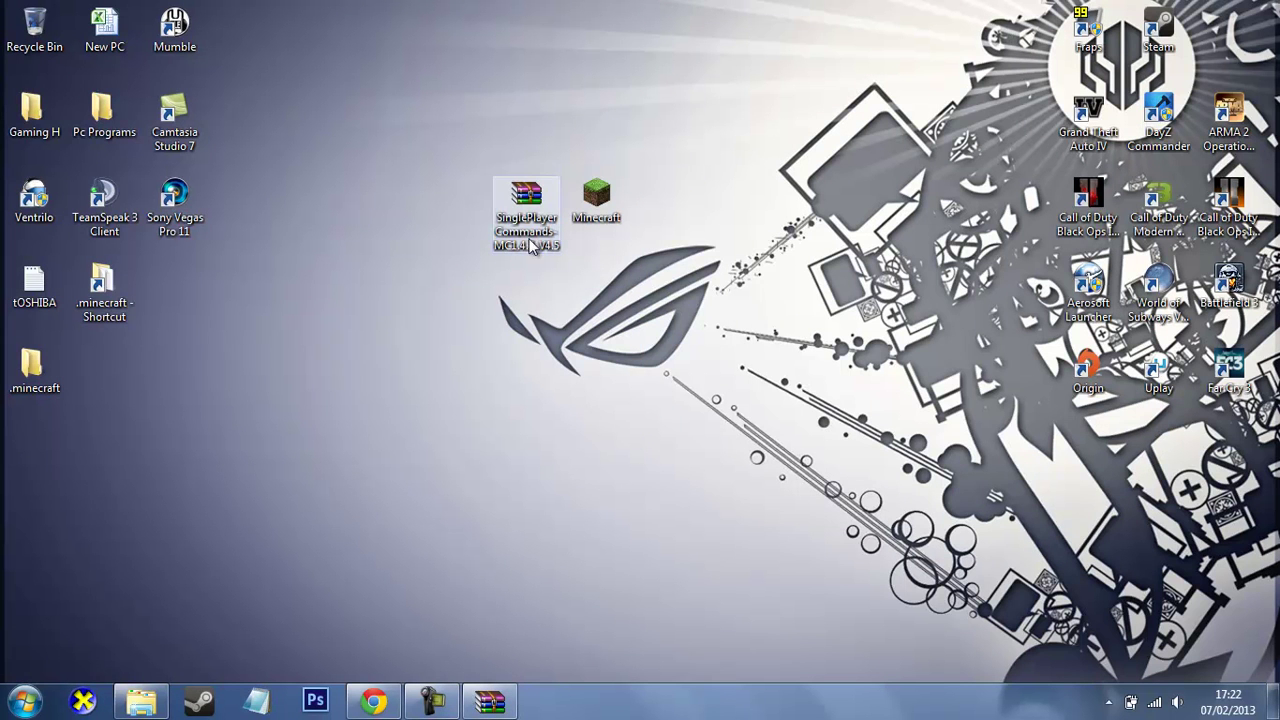
- Open the SinglePlayerCommands zip, snap it right, and restore minecraft.jar on the left
{"action": "double_click", "coordinate": [527, 203]}
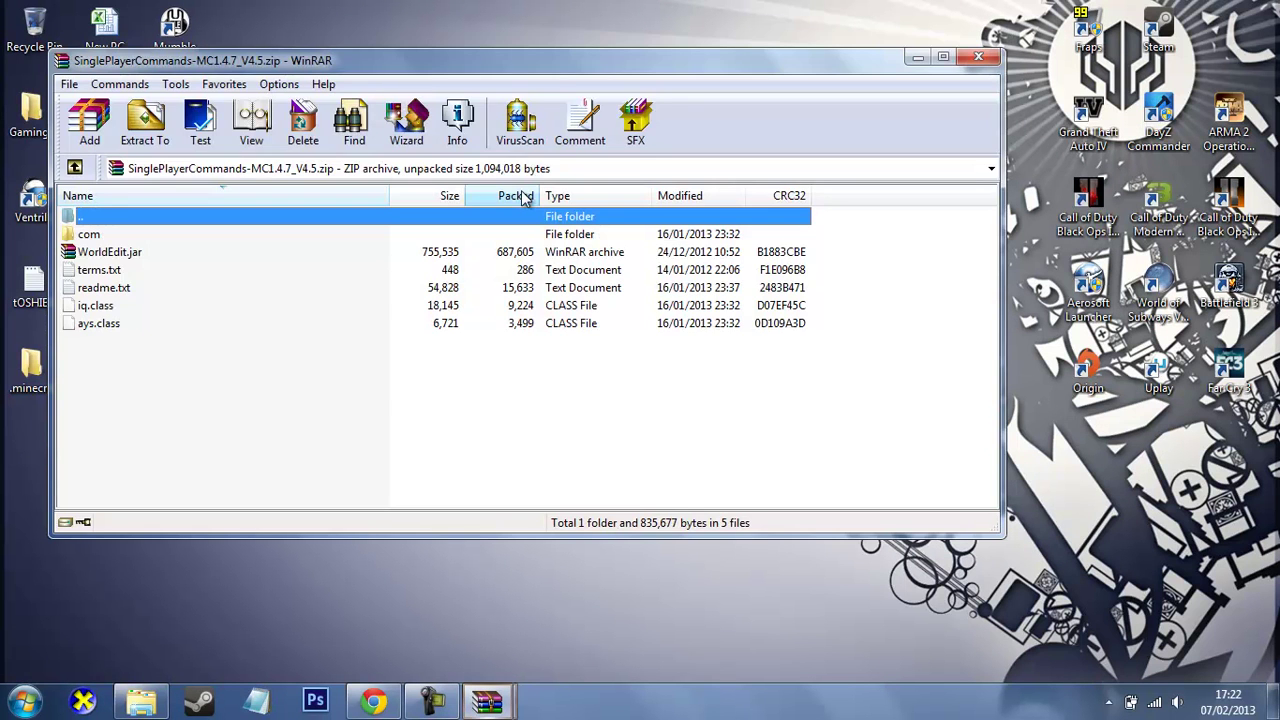
{"action": "mouse_move", "coordinate": [434, 63]}
{"action": "left_mouse_down"}
{"action": "mouse_move", "coordinate": [1041, 272]}
{"action": "mouse_move", "coordinate": [1279, 280]}
{"action": "left_mouse_up"}
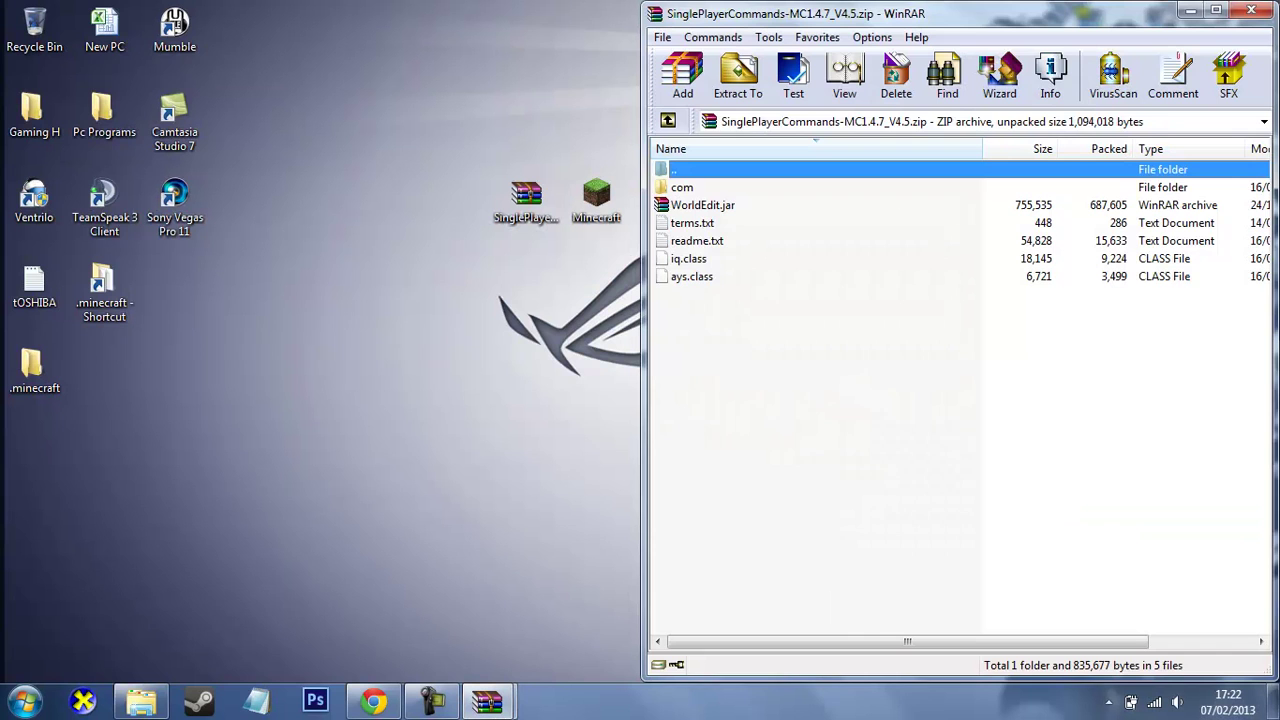
{"action": "mouse_move", "coordinate": [487, 702]}
{"action": "left_click", "coordinate": [420, 636]}
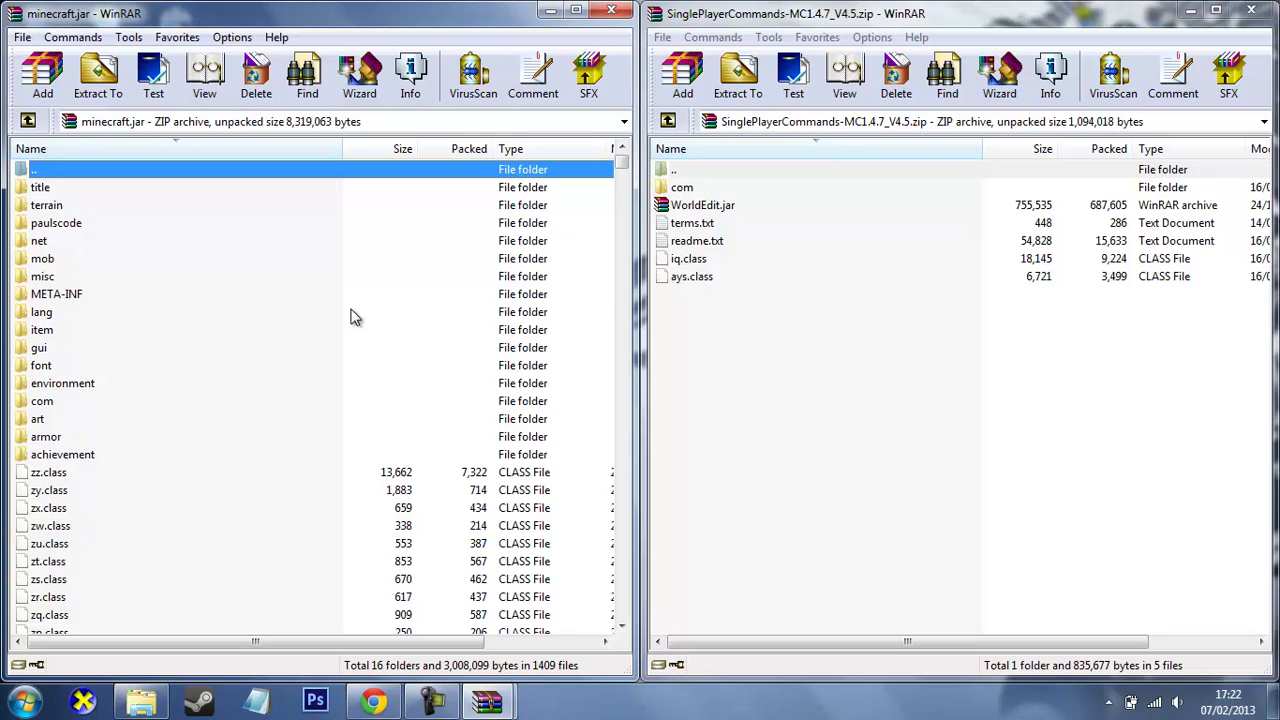
- Delete the META-INF folder from minecraft.jar
{"action": "left_click", "coordinate": [87, 300]}
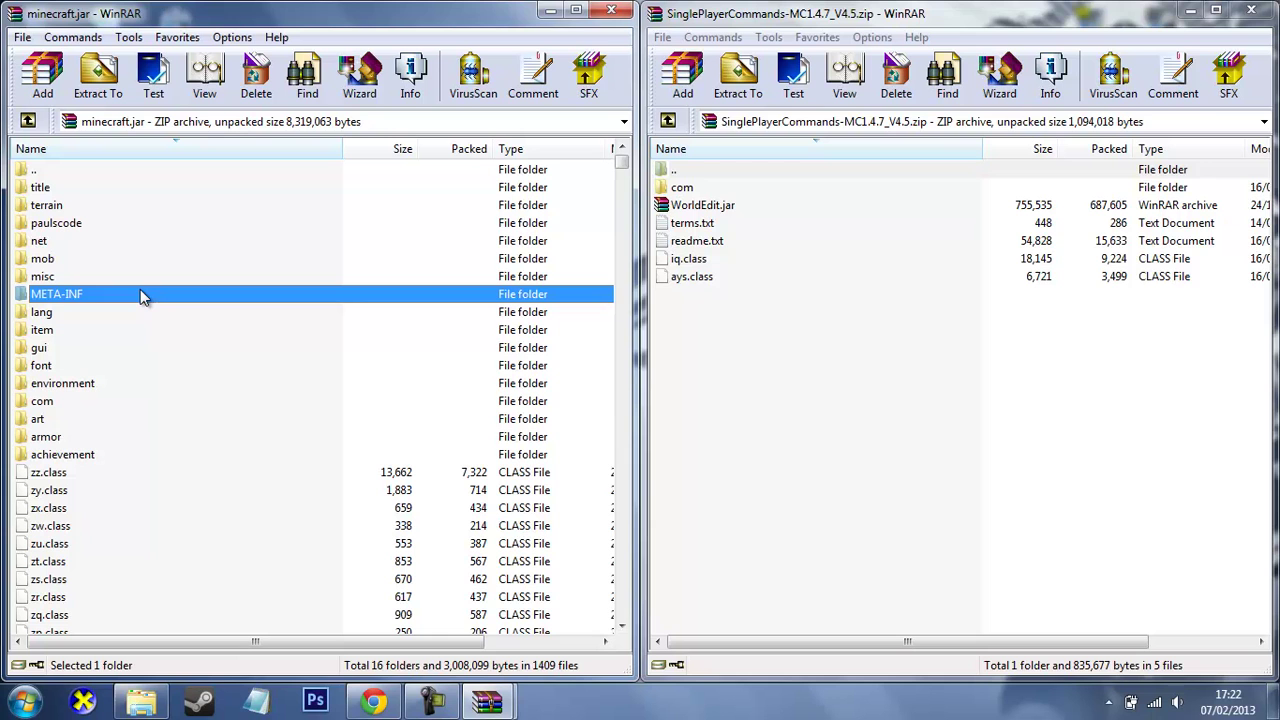
{"action": "key", "text": "Delete"}
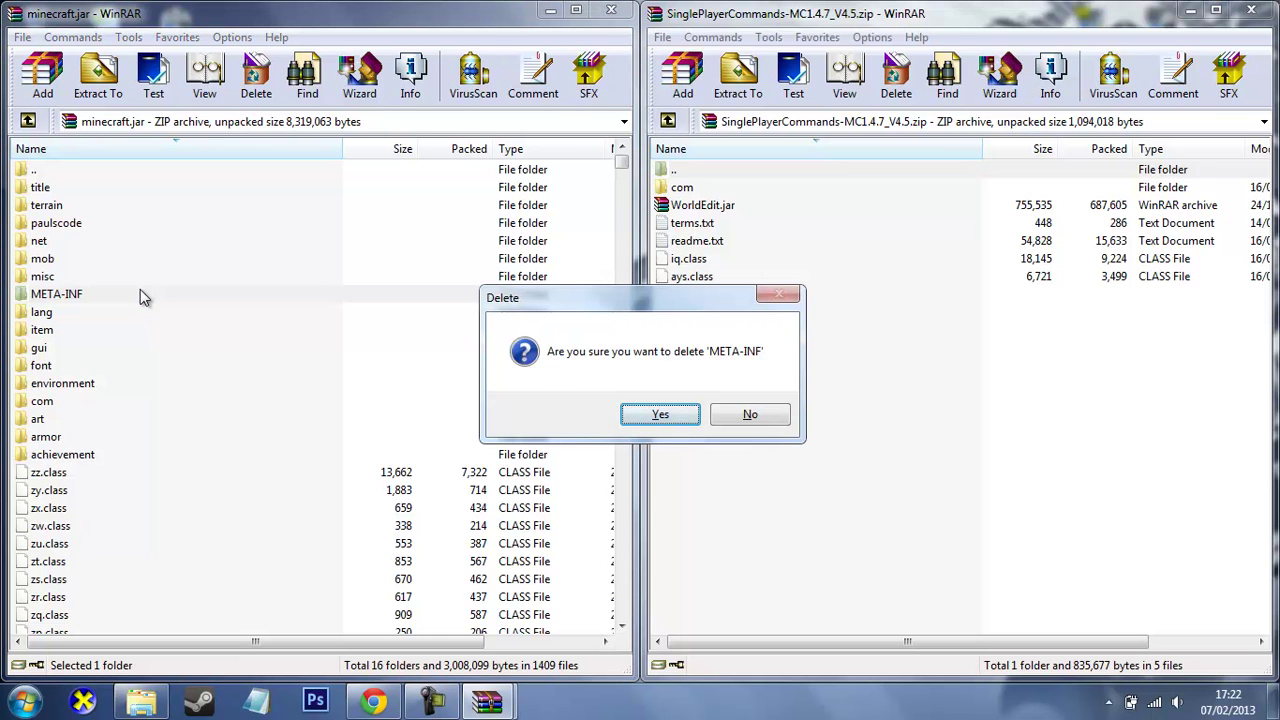
{"action": "key", "text": "Return"}
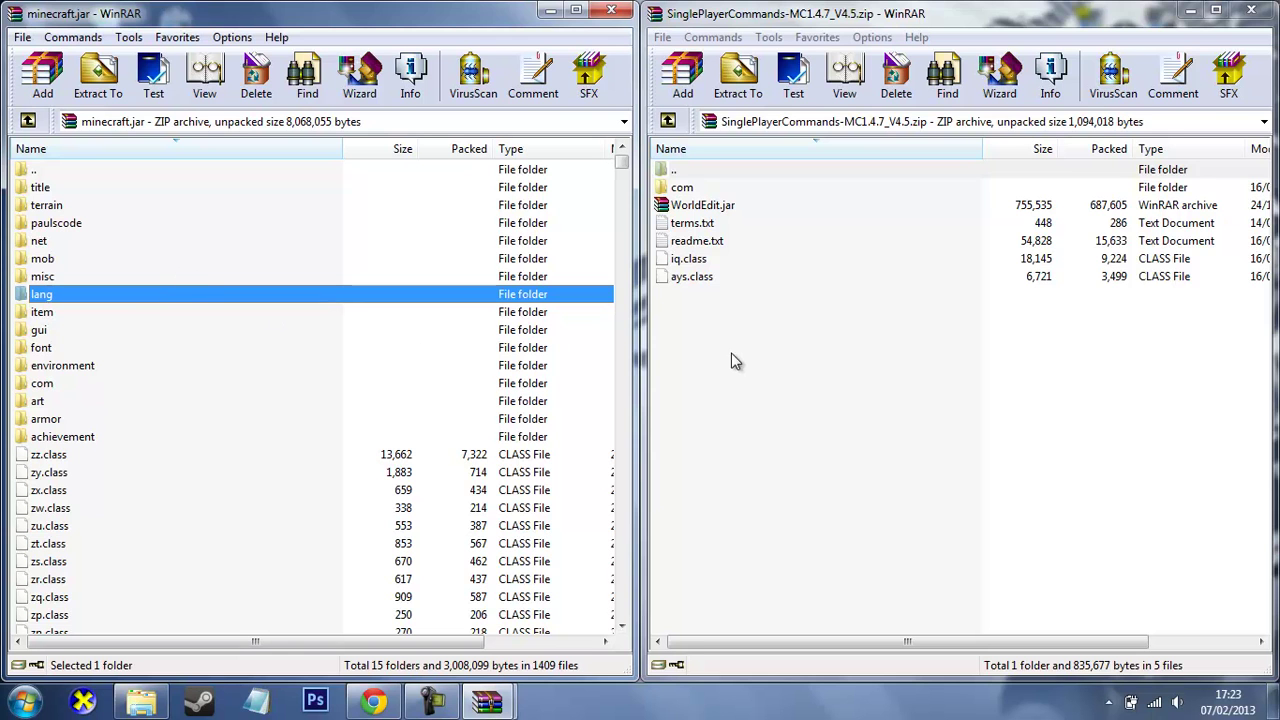
- Browse the zip's com\sijobe\spc folders and return to the archive's top level
{"action": "left_click_drag", "start_coordinate": [712, 291], "coordinate": [672, 263]}
{"action": "double_click", "coordinate": [712, 193]}
{"action": "double_click", "coordinate": [712, 193]}
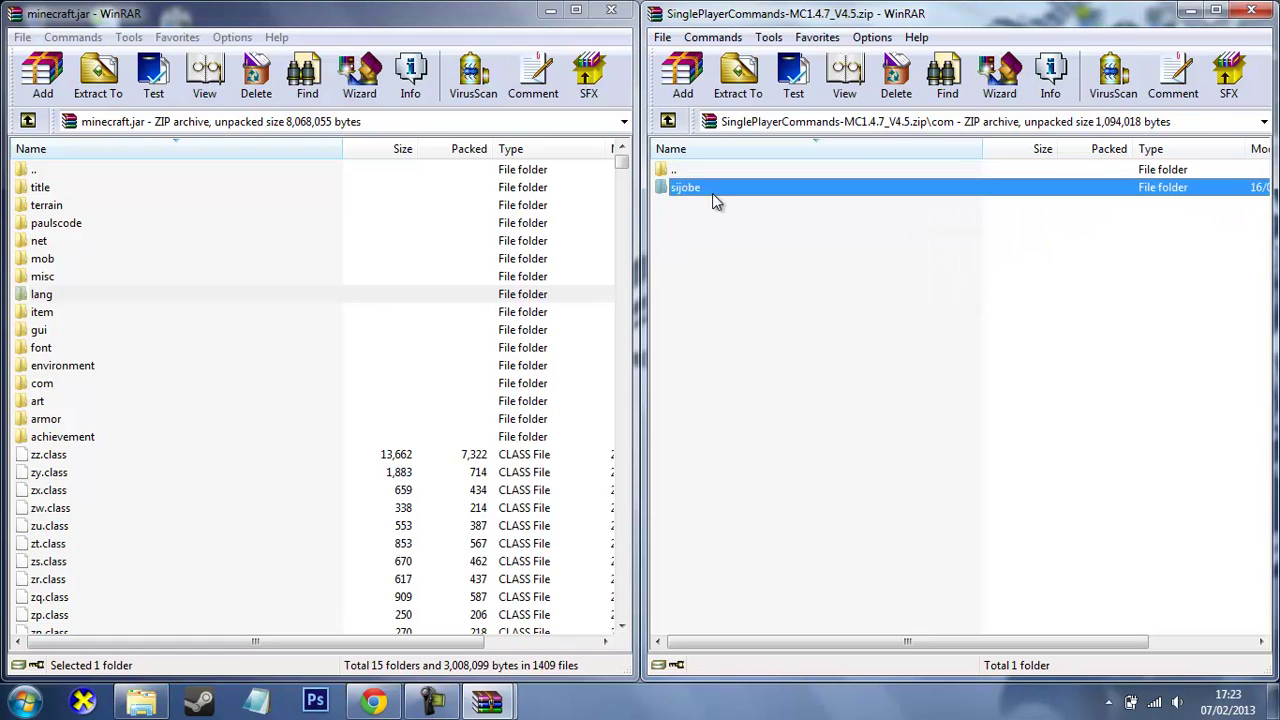
{"action": "double_click", "coordinate": [712, 193]}
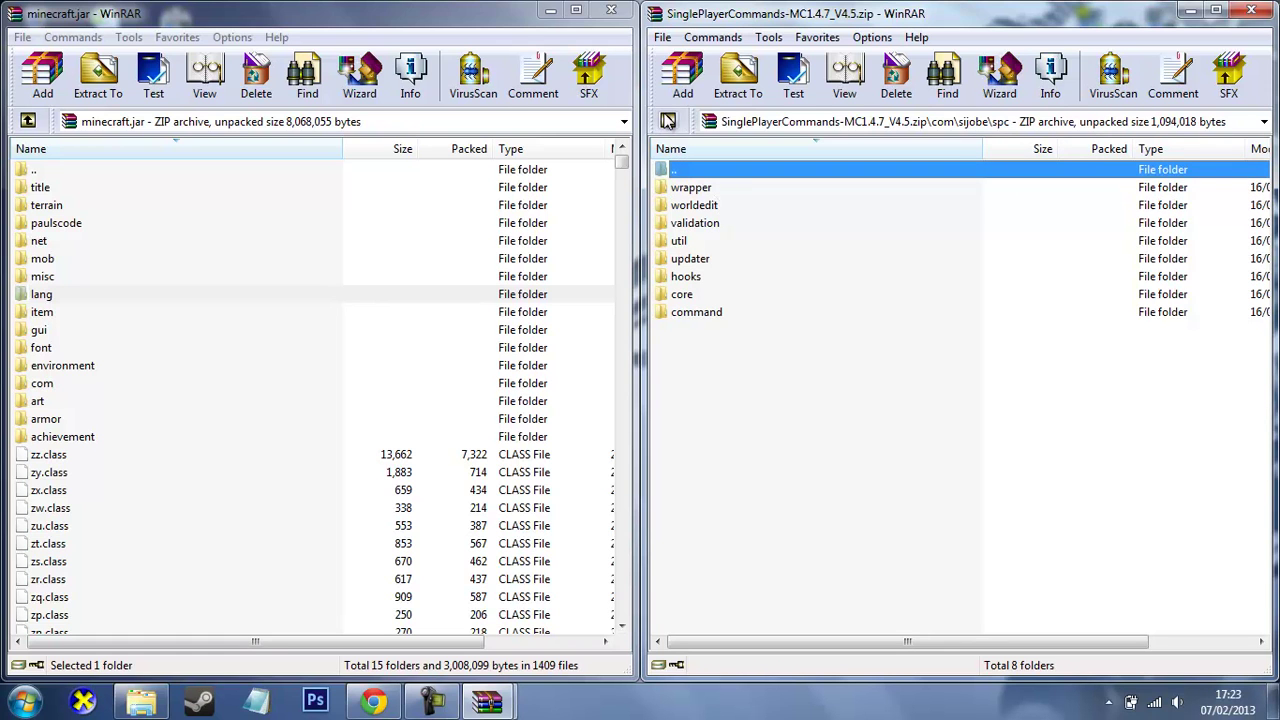
{"action": "left_click", "coordinate": [668, 121]}
{"action": "left_click", "coordinate": [668, 121]}
{"action": "left_click", "coordinate": [668, 121]}
{"action": "left_click", "coordinate": [668, 121]}
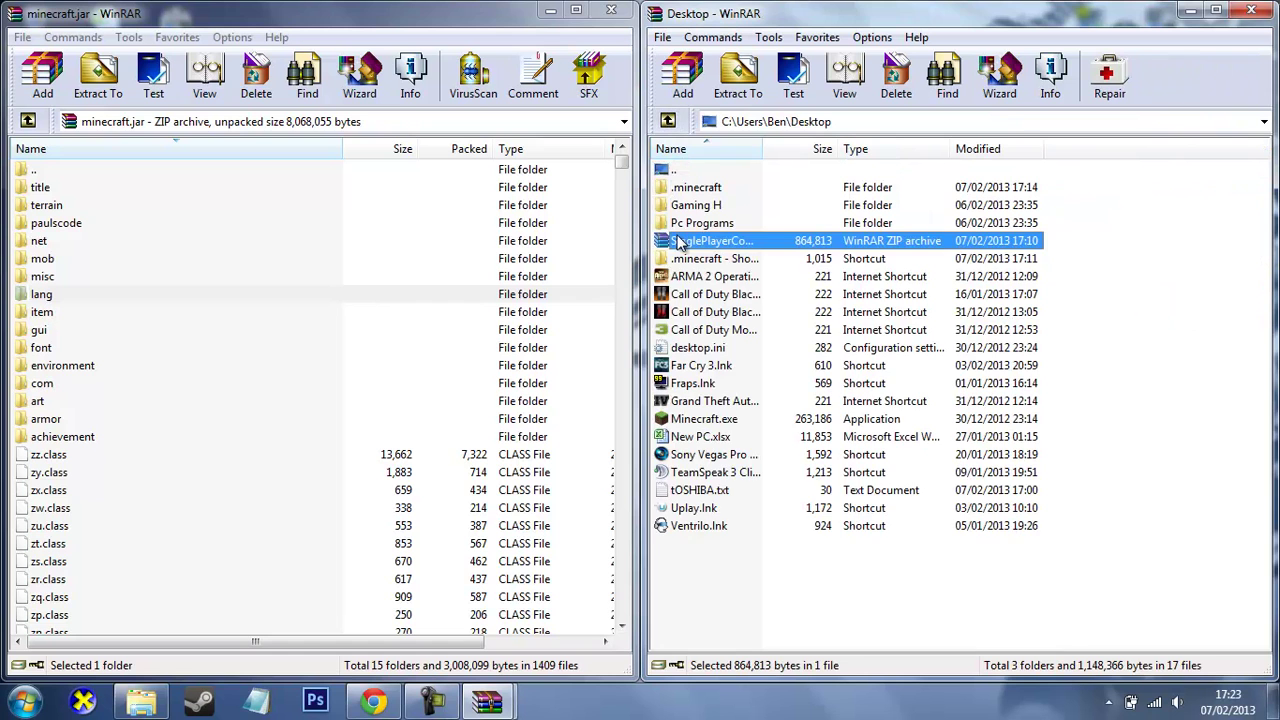
{"action": "double_click", "coordinate": [684, 243]}
- Drag iq.class, ays.class and the com folder into minecraft.jar and confirm
{"action": "left_click", "coordinate": [688, 258]}
{"action": "left_click", "coordinate": [690, 278], "text": "shift"}
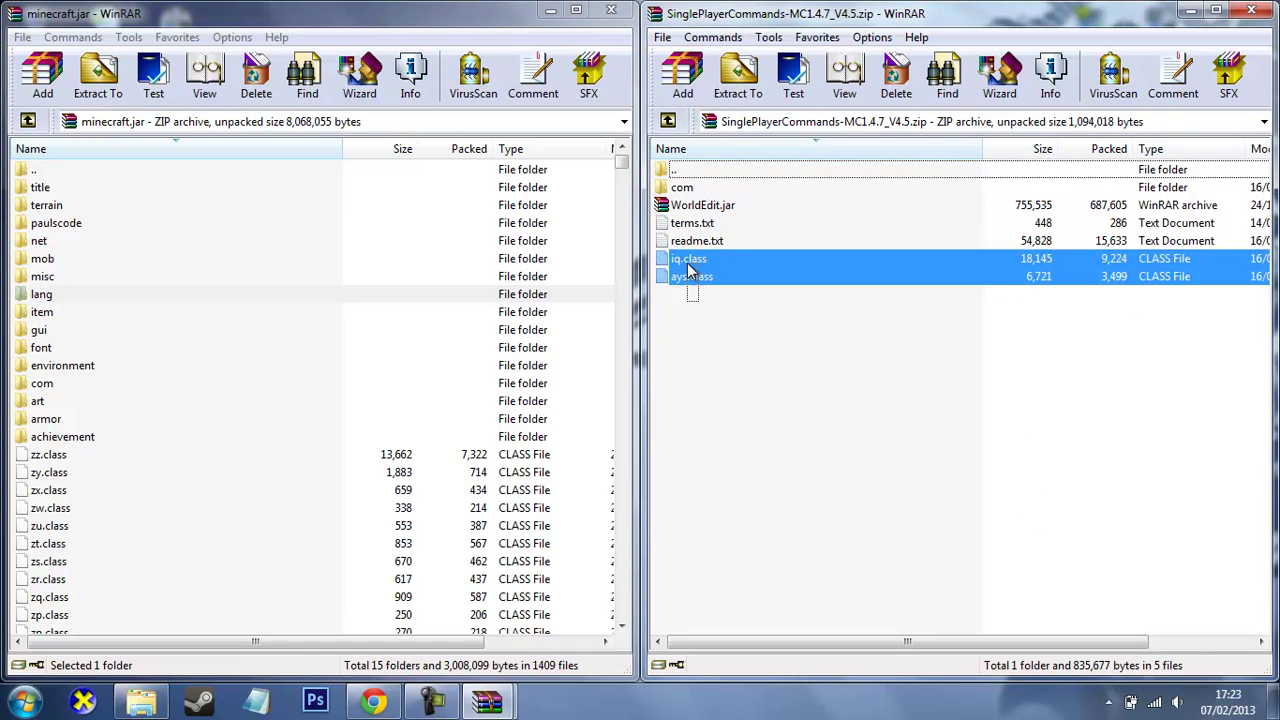
{"action": "left_click", "coordinate": [688, 187], "text": "ctrl"}
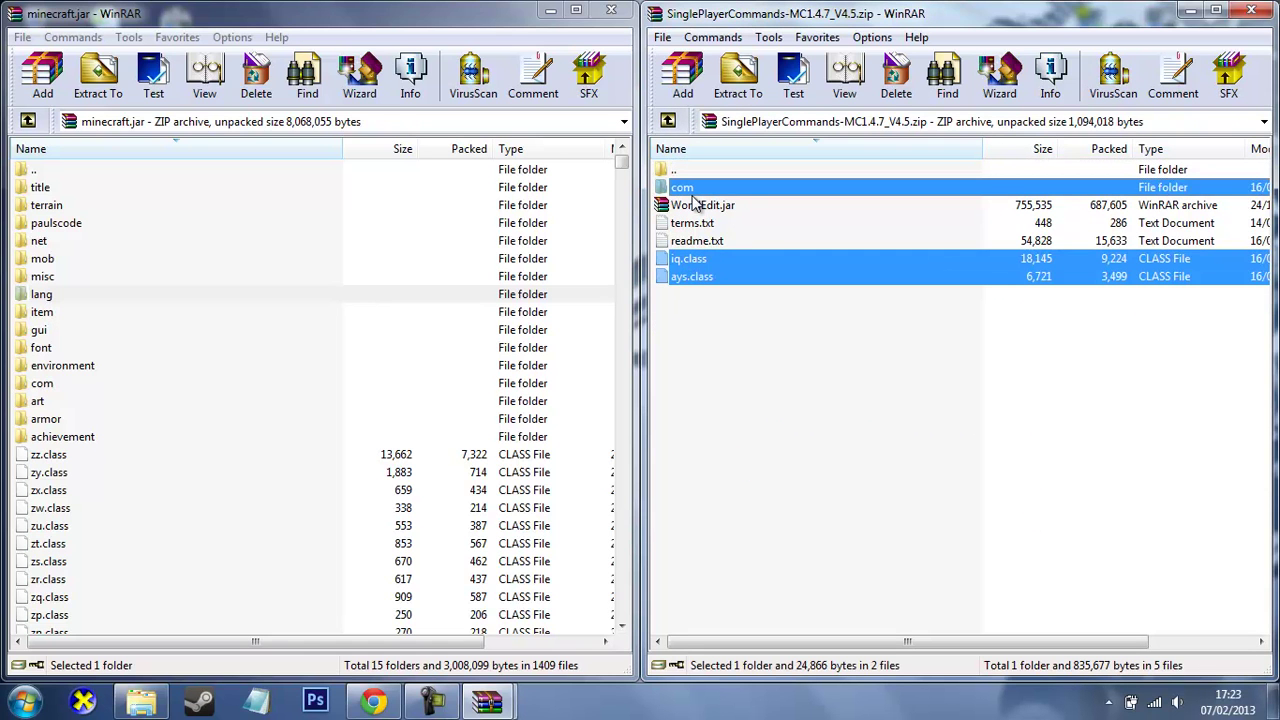
{"action": "mouse_move", "coordinate": [833, 277]}
{"action": "left_mouse_down"}
{"action": "mouse_move", "coordinate": [697, 298]}
{"action": "mouse_move", "coordinate": [612, 372]}
{"action": "left_mouse_up"}
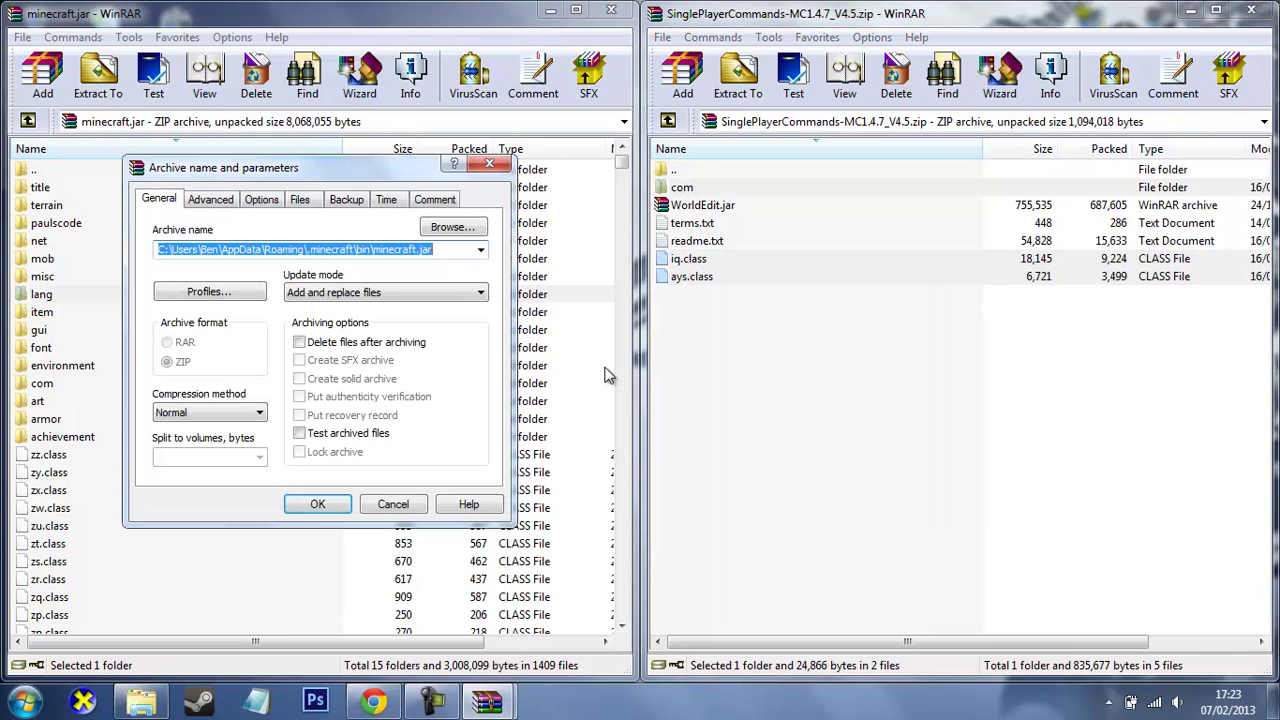
{"action": "left_click", "coordinate": [318, 504]}
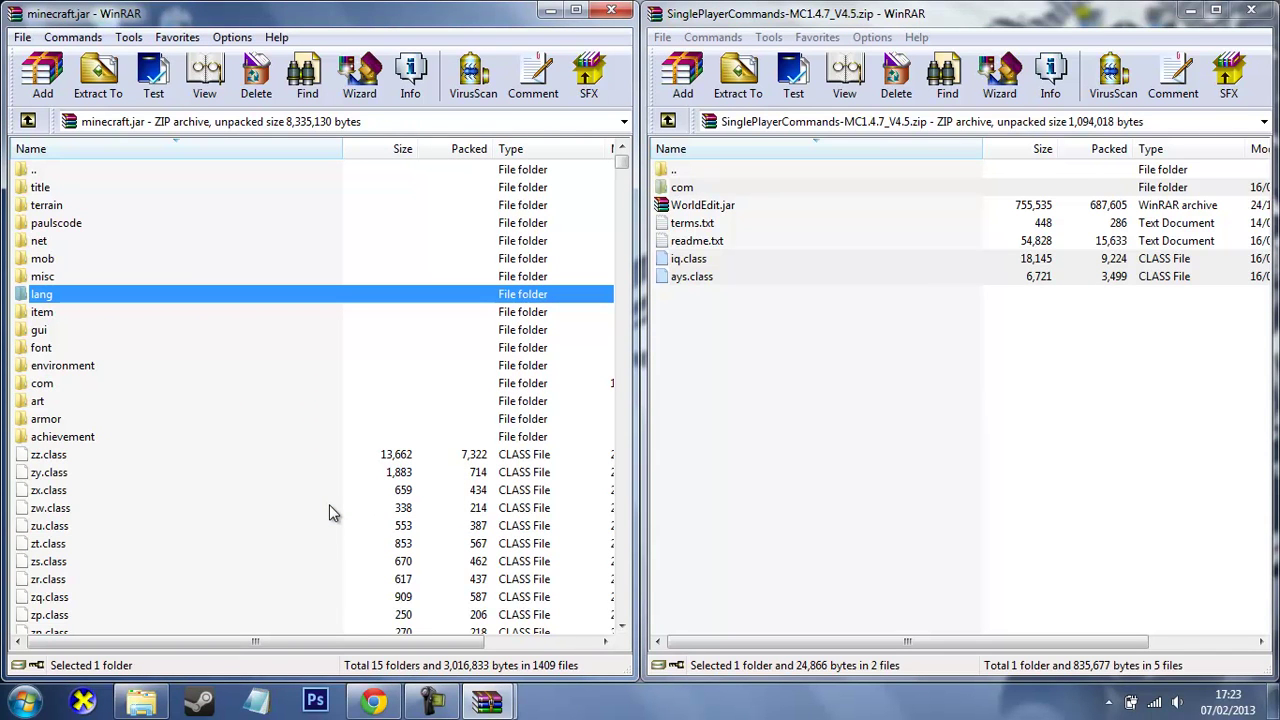
- Close minecraft.jar and snap the bin folder window to the left half
{"action": "left_click", "coordinate": [611, 10]}
{"action": "left_click", "coordinate": [141, 702]}
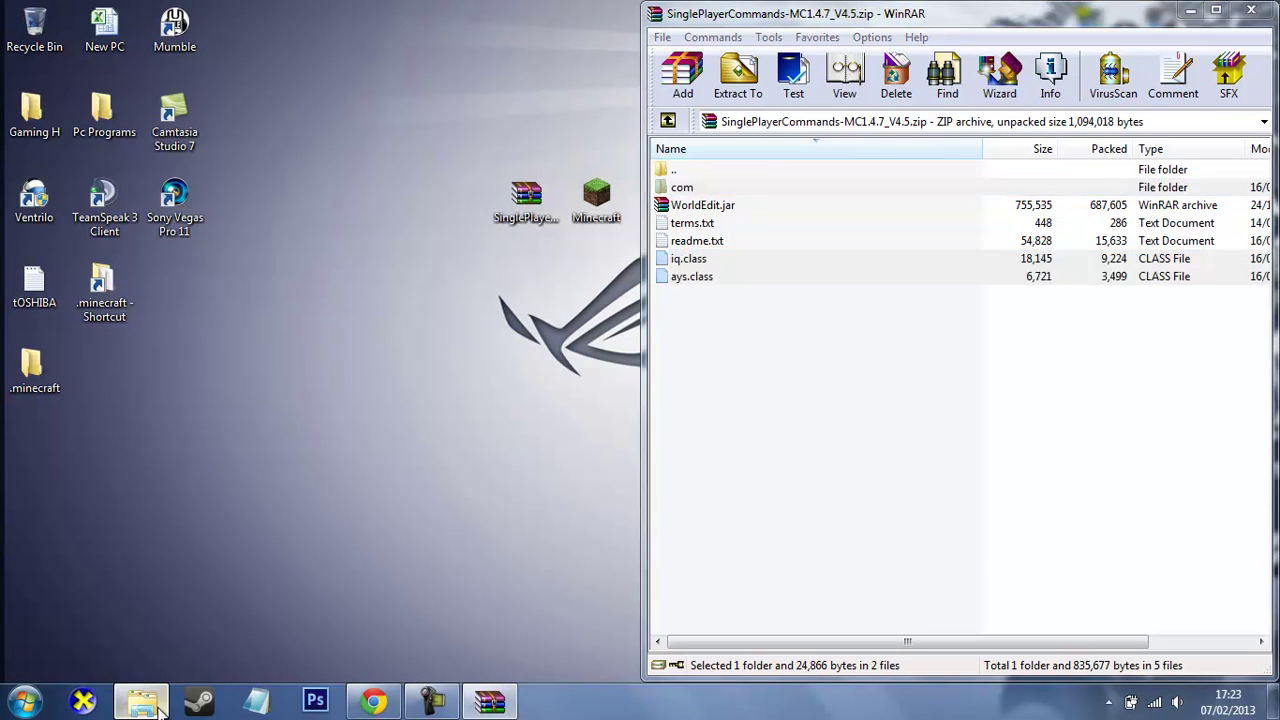
{"action": "mouse_move", "coordinate": [741, 31]}
{"action": "left_mouse_down"}
{"action": "mouse_move", "coordinate": [240, 128]}
{"action": "mouse_move", "coordinate": [3, 143]}
{"action": "left_mouse_up"}
- Drag WorldEdit.jar from the zip into bin, check the files, then minimize Explorer
{"action": "left_click", "coordinate": [720, 210]}
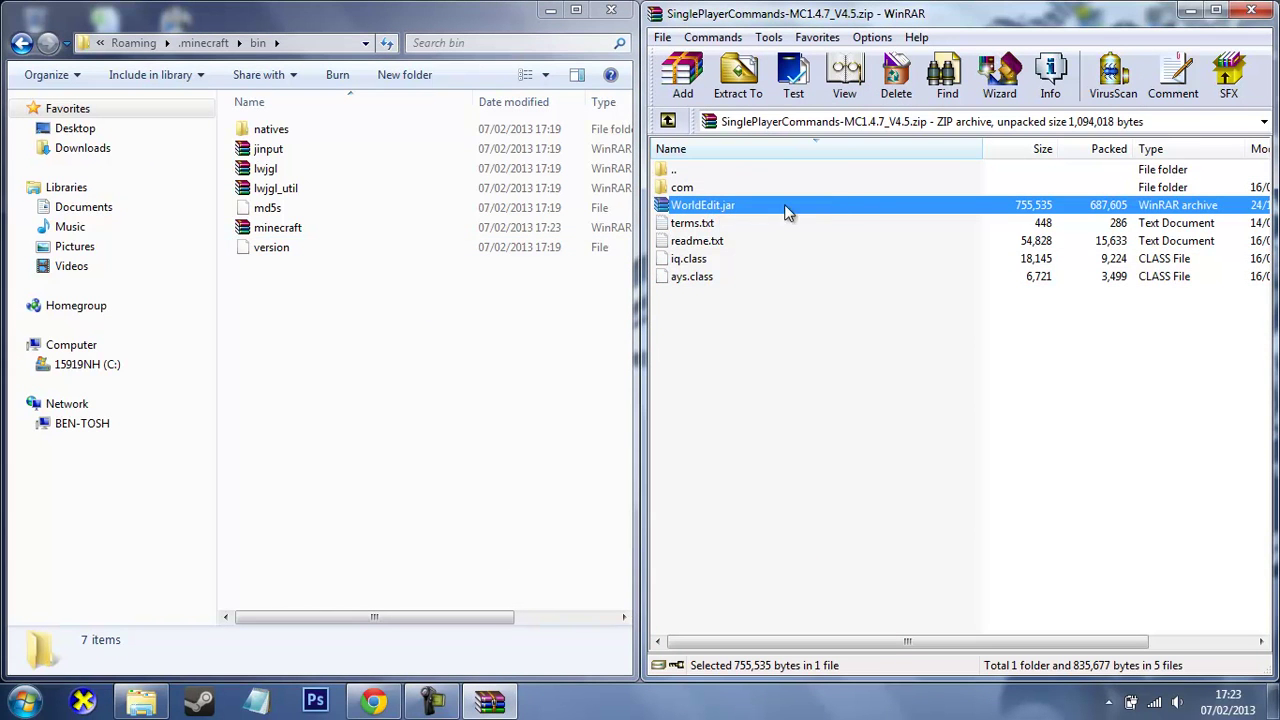
{"action": "mouse_move", "coordinate": [752, 211]}
{"action": "left_mouse_down"}
{"action": "mouse_move", "coordinate": [700, 208]}
{"action": "mouse_move", "coordinate": [472, 329]}
{"action": "left_mouse_up"}
{"action": "left_click", "coordinate": [461, 331]}
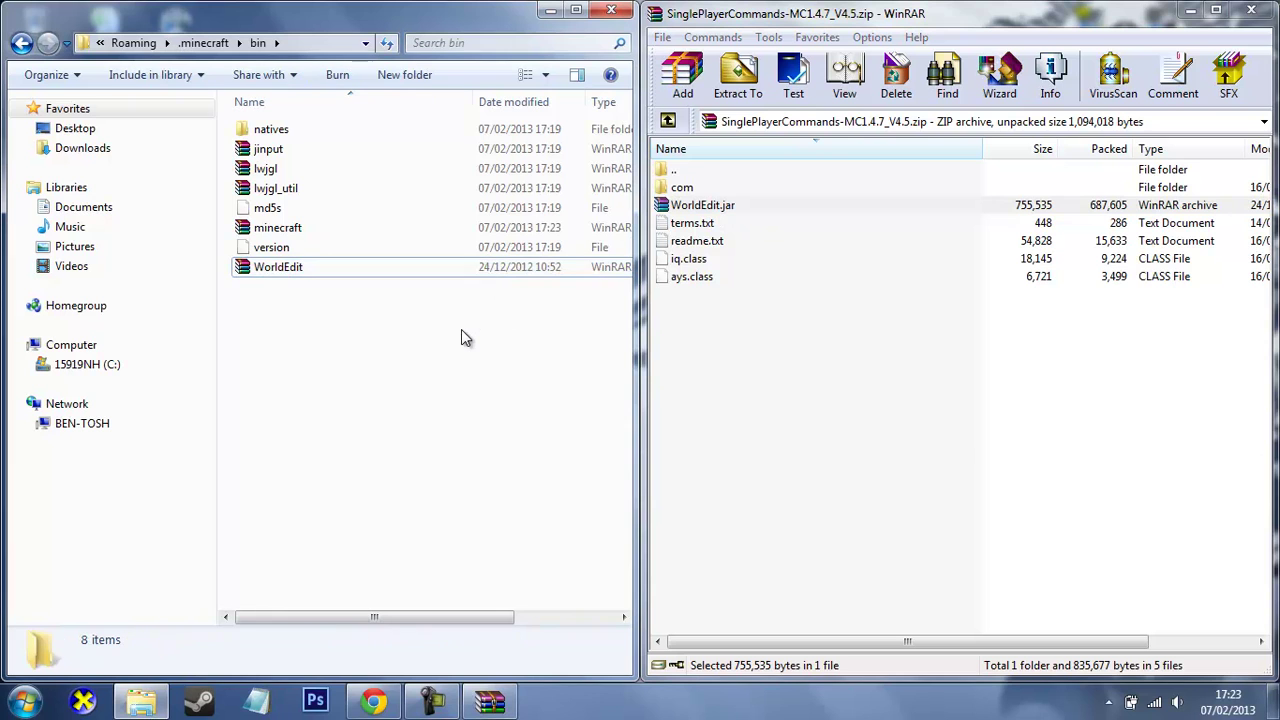
{"action": "left_click", "coordinate": [300, 228]}
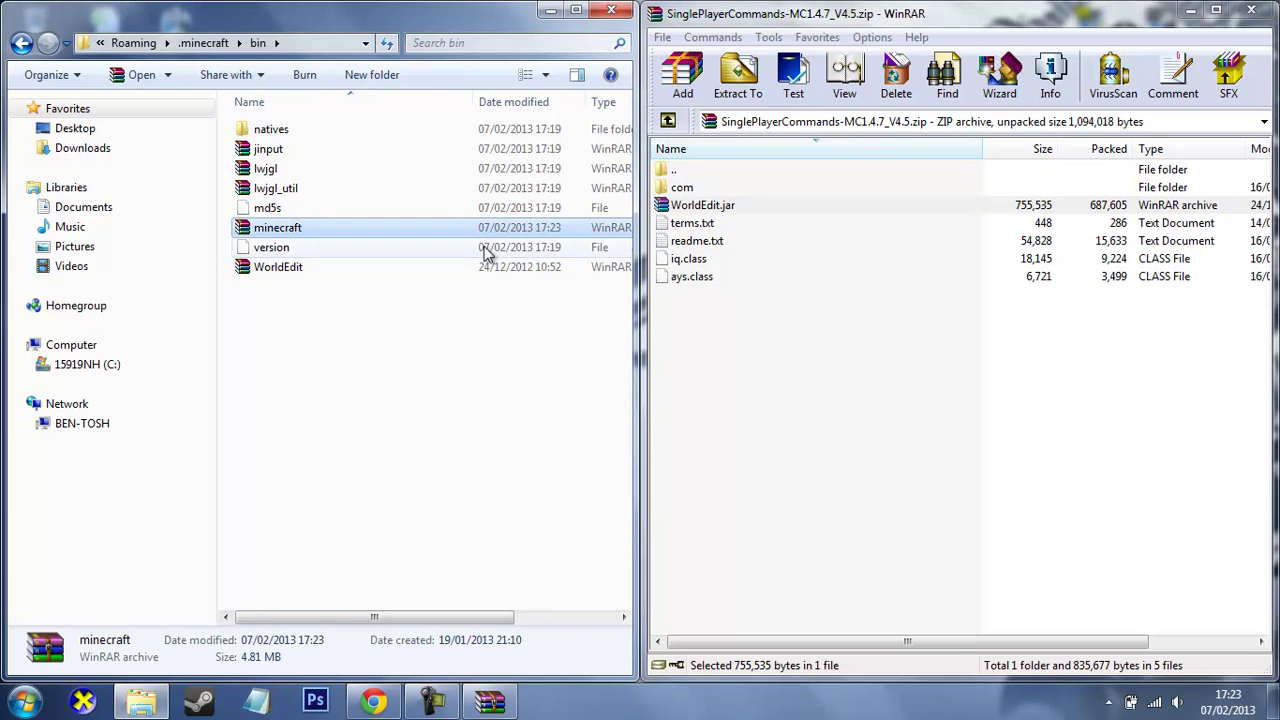
{"action": "left_click", "coordinate": [419, 267]}
{"action": "left_click", "coordinate": [417, 295]}
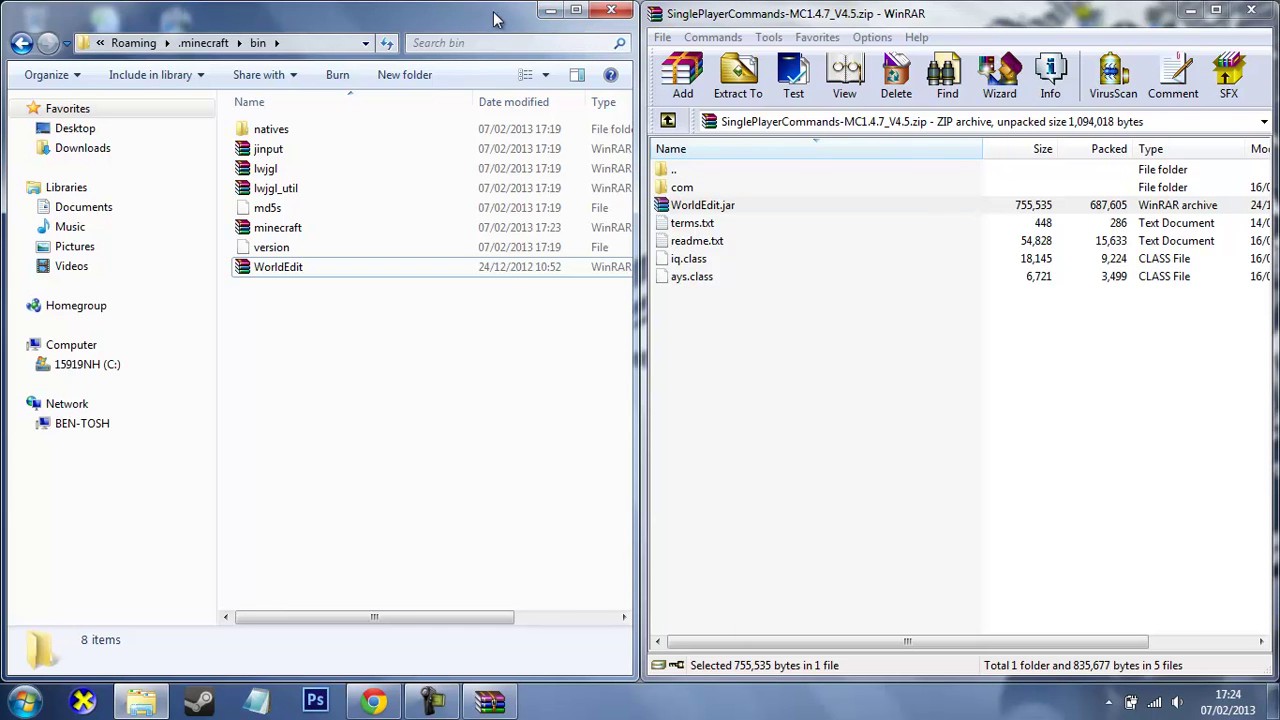
{"action": "left_click", "coordinate": [550, 14]}
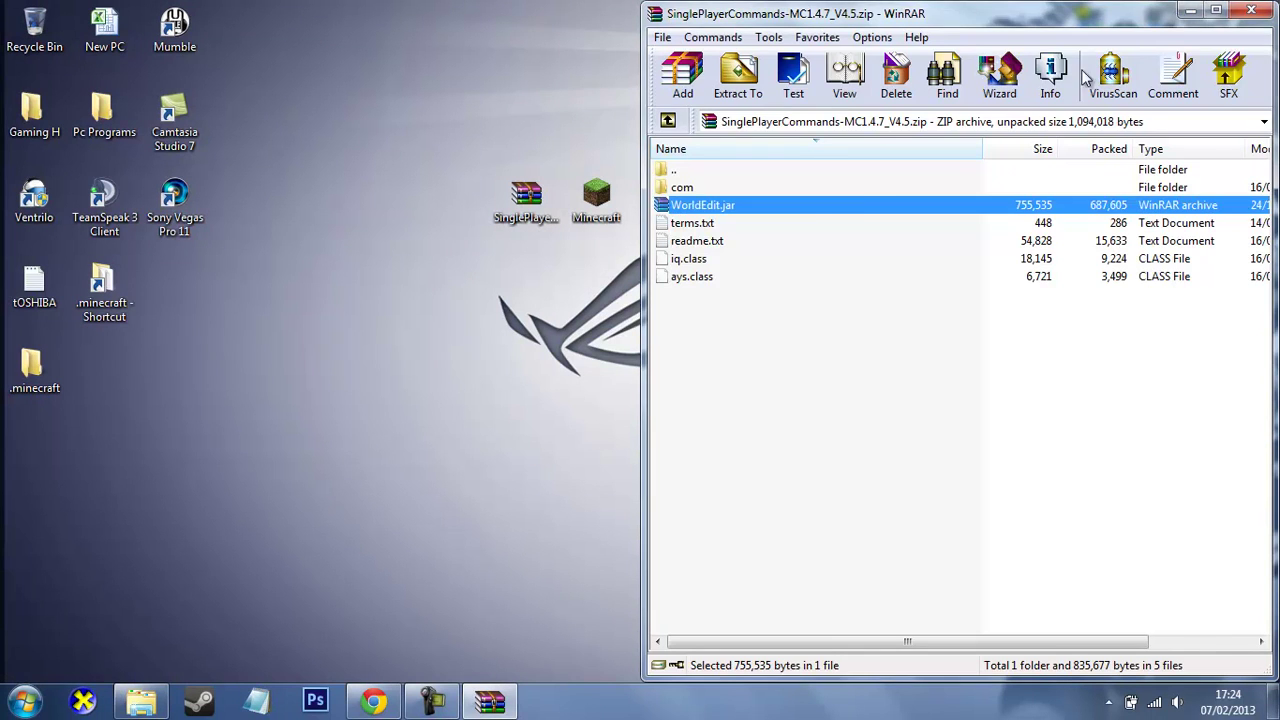
- Minimize WinRAR, relaunch Minecraft, log in, and maximize the modded 1.4.7 game window
{"action": "left_click", "coordinate": [1190, 10]}
{"action": "double_click", "coordinate": [600, 205]}
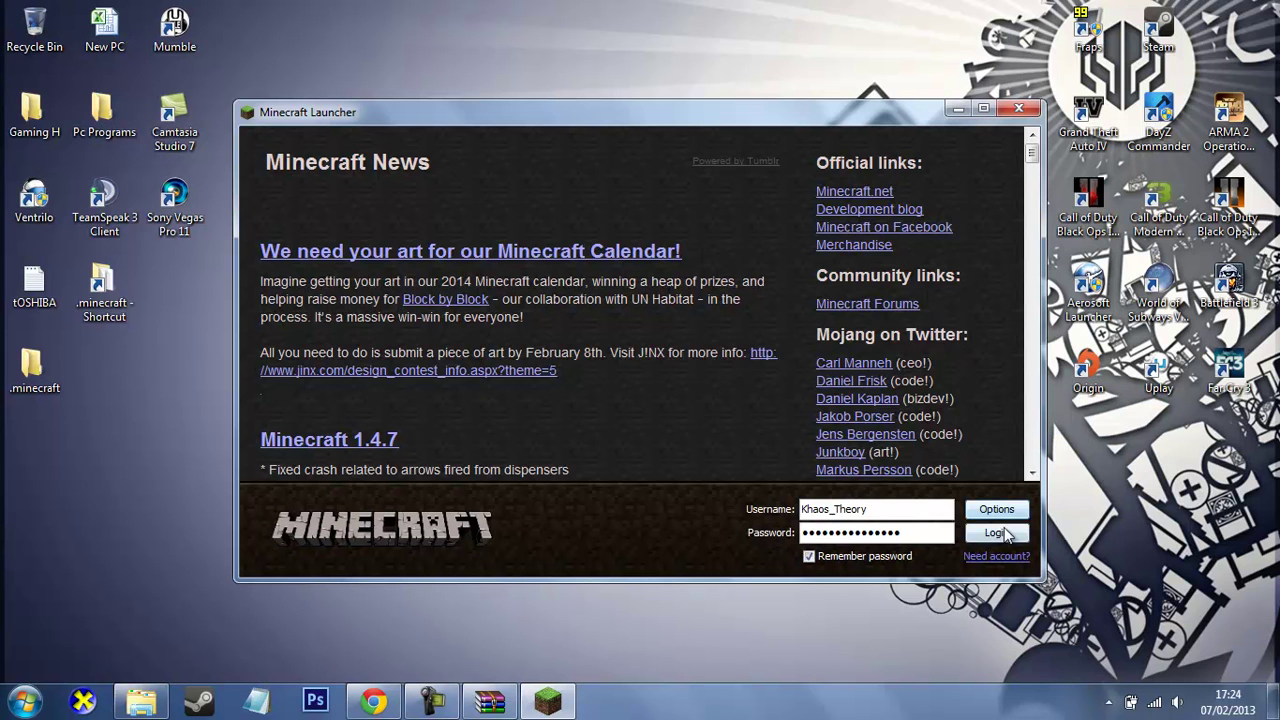
{"action": "left_click", "coordinate": [1004, 532]}
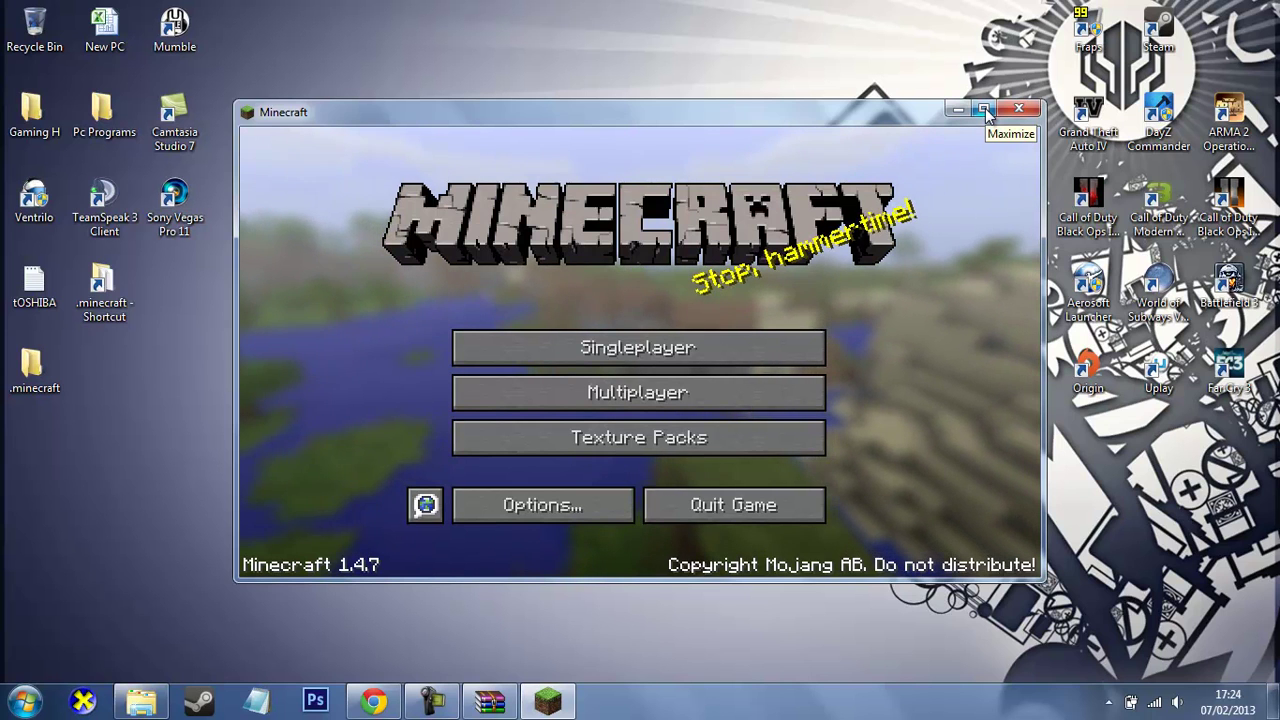
{"action": "left_click", "coordinate": [985, 110]}
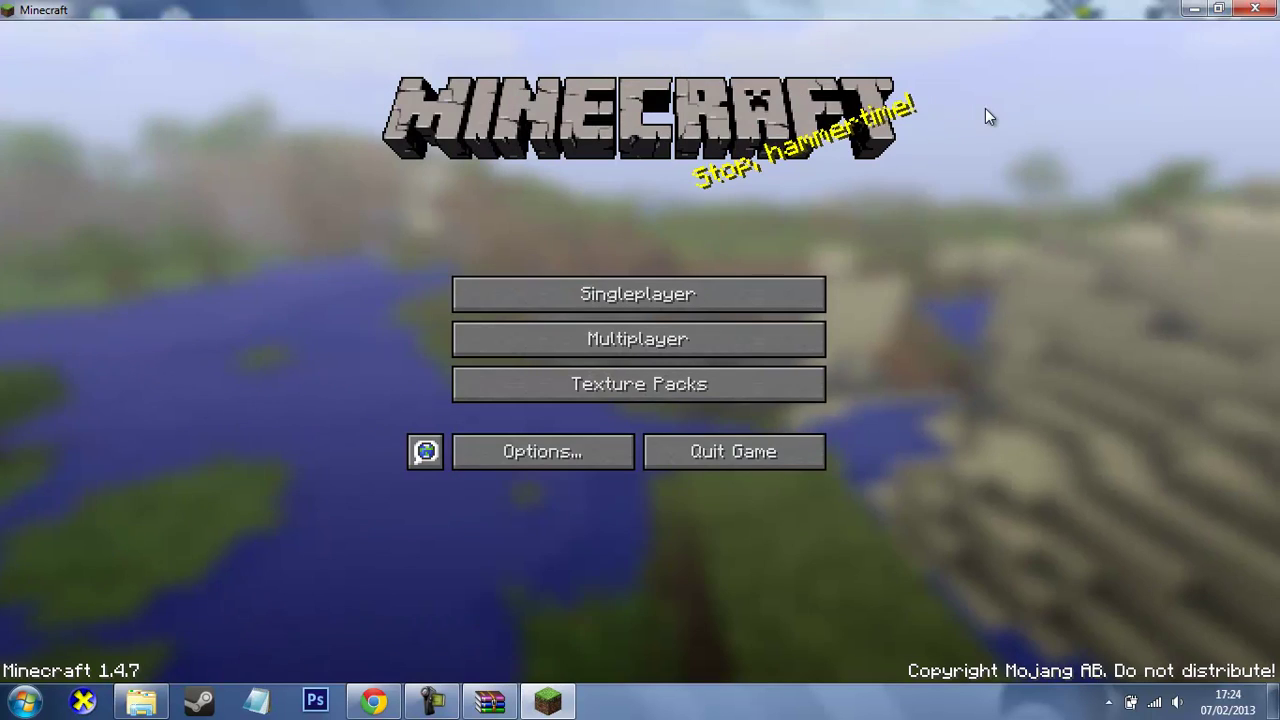
- Create a new singleplayer world named 'Tut' with the game mode set to Creative
{"action": "left_click", "coordinate": [783, 289]}
{"action": "left_click", "coordinate": [780, 600]}
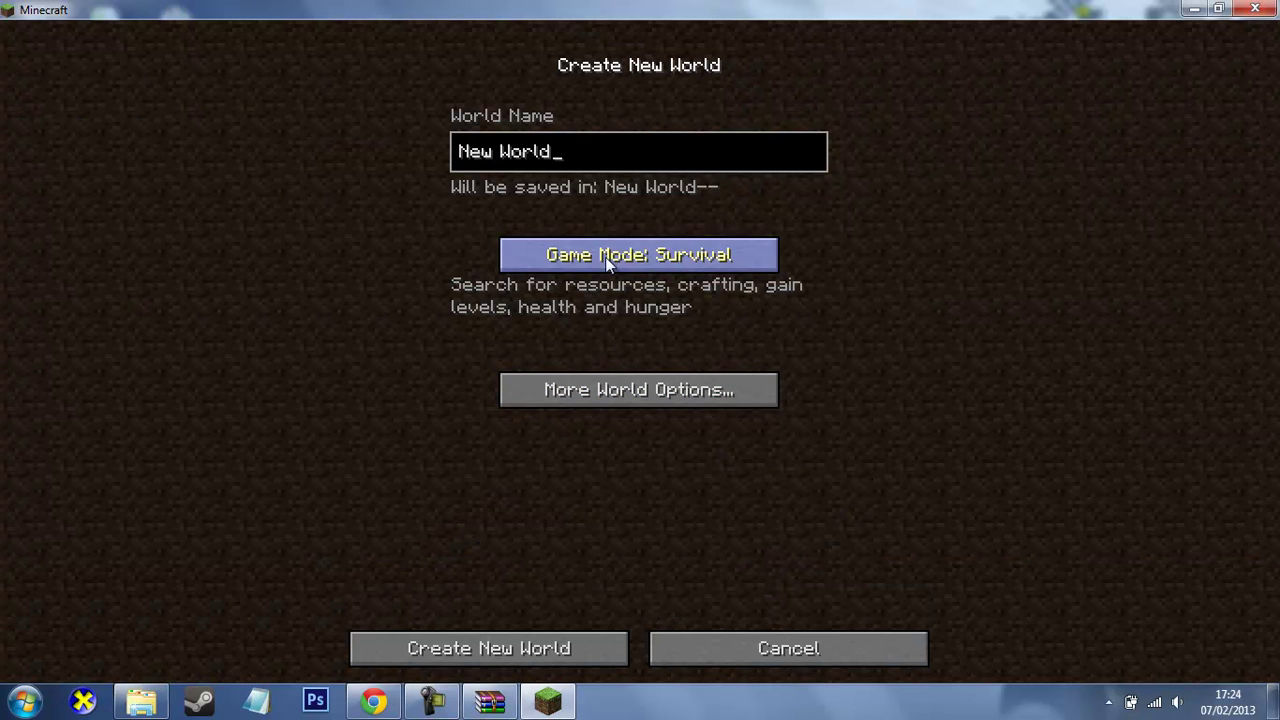
{"action": "left_click", "coordinate": [646, 254]}
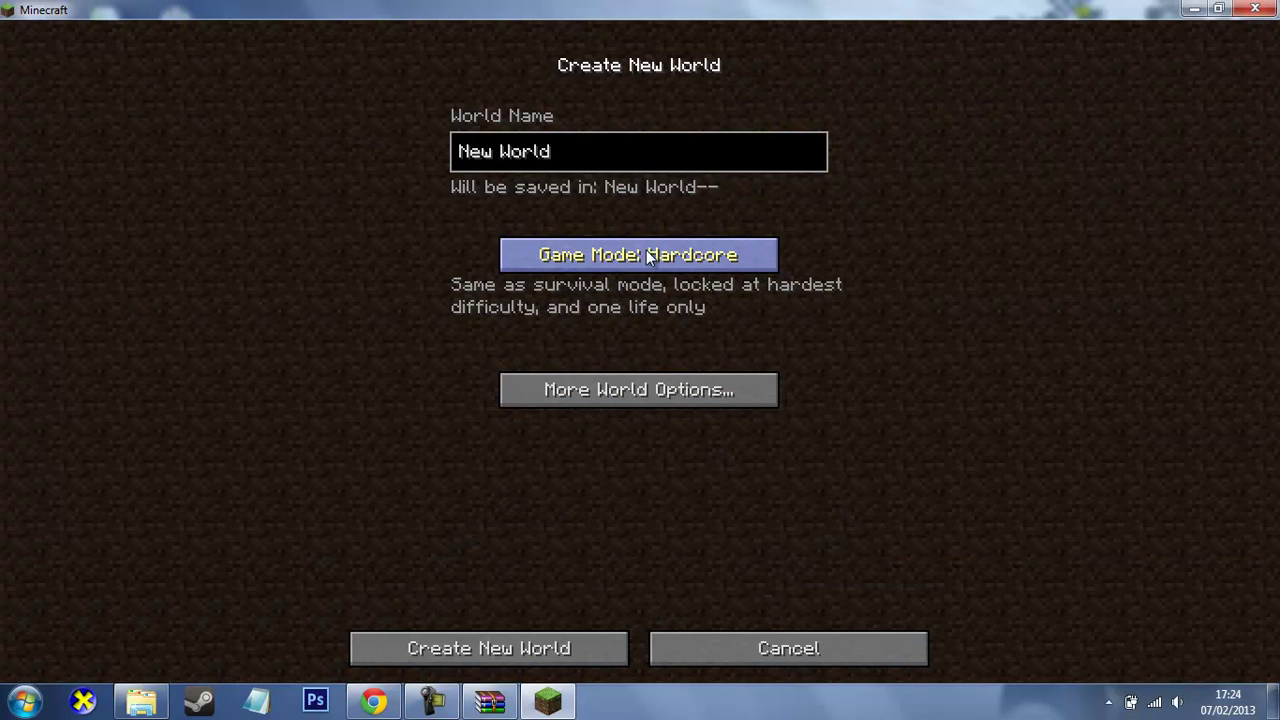
{"action": "left_click", "coordinate": [646, 254]}
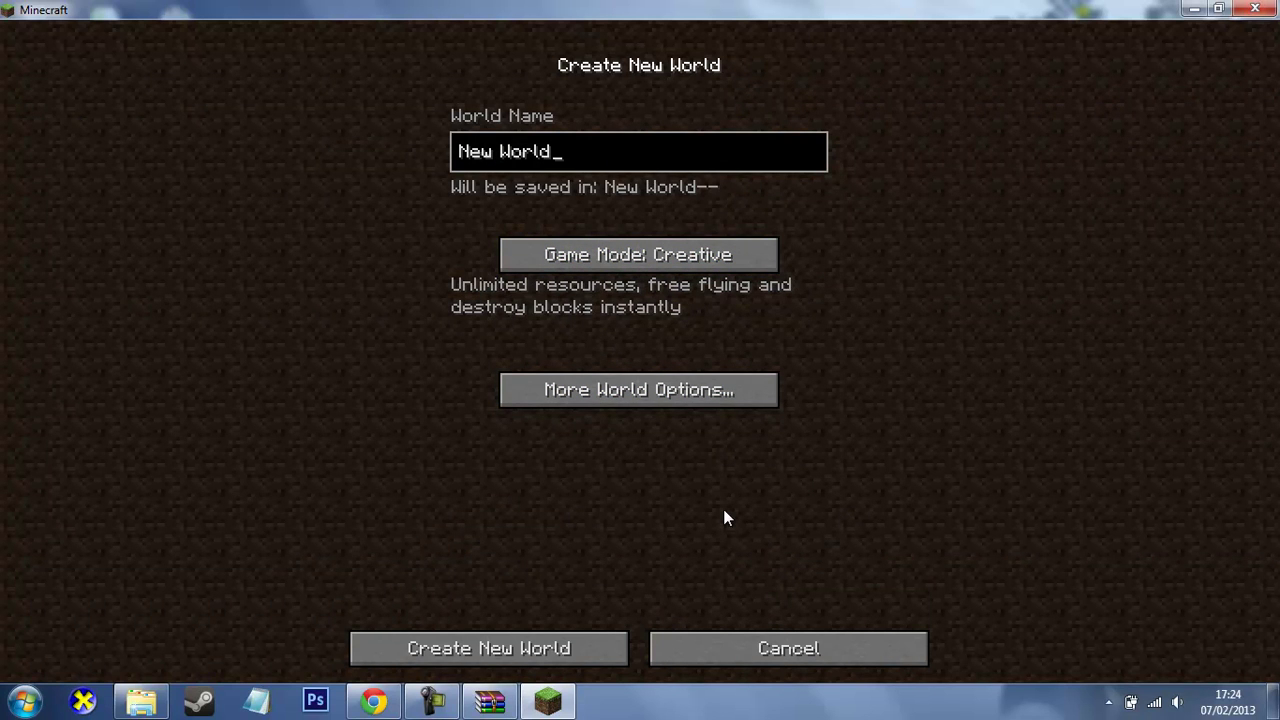
{"action": "key", "text": "BackSpace"}
{"action": "type", "text": "=========="}
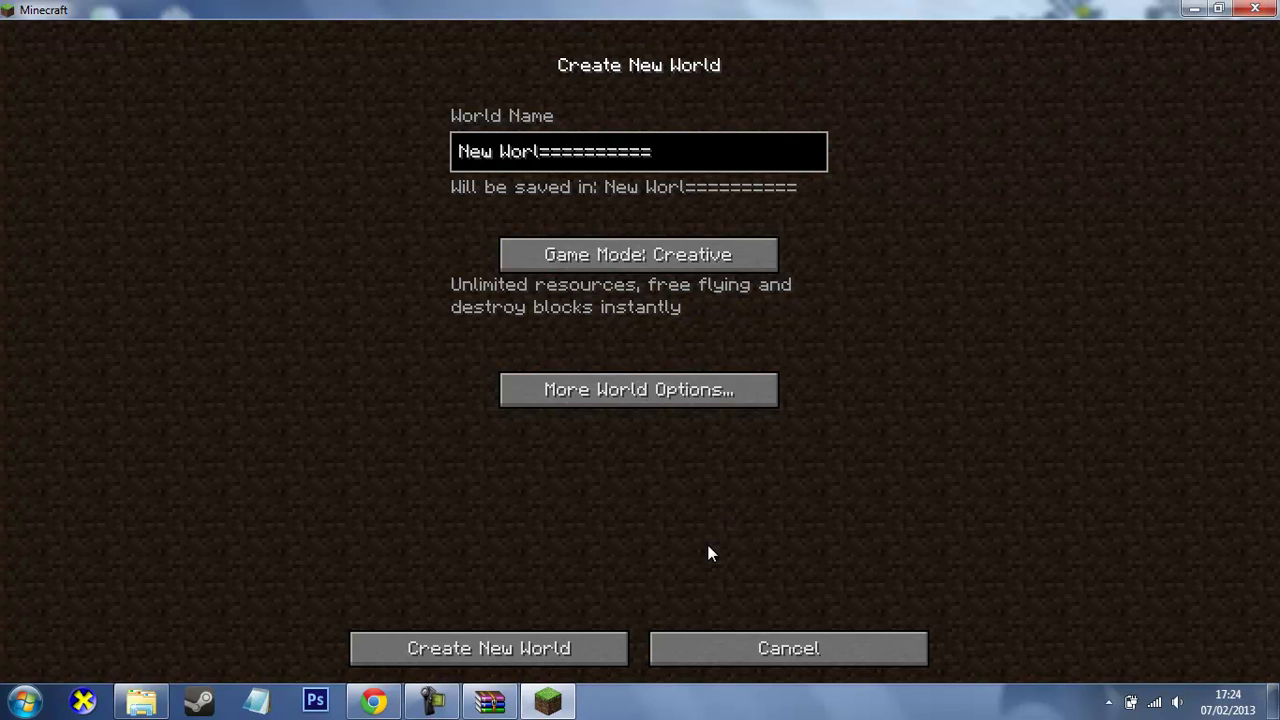
{"action": "key", "text": "BackSpace"}
{"action": "key", "text": "BackSpace"}
{"action": "key", "text": "BackSpace"}
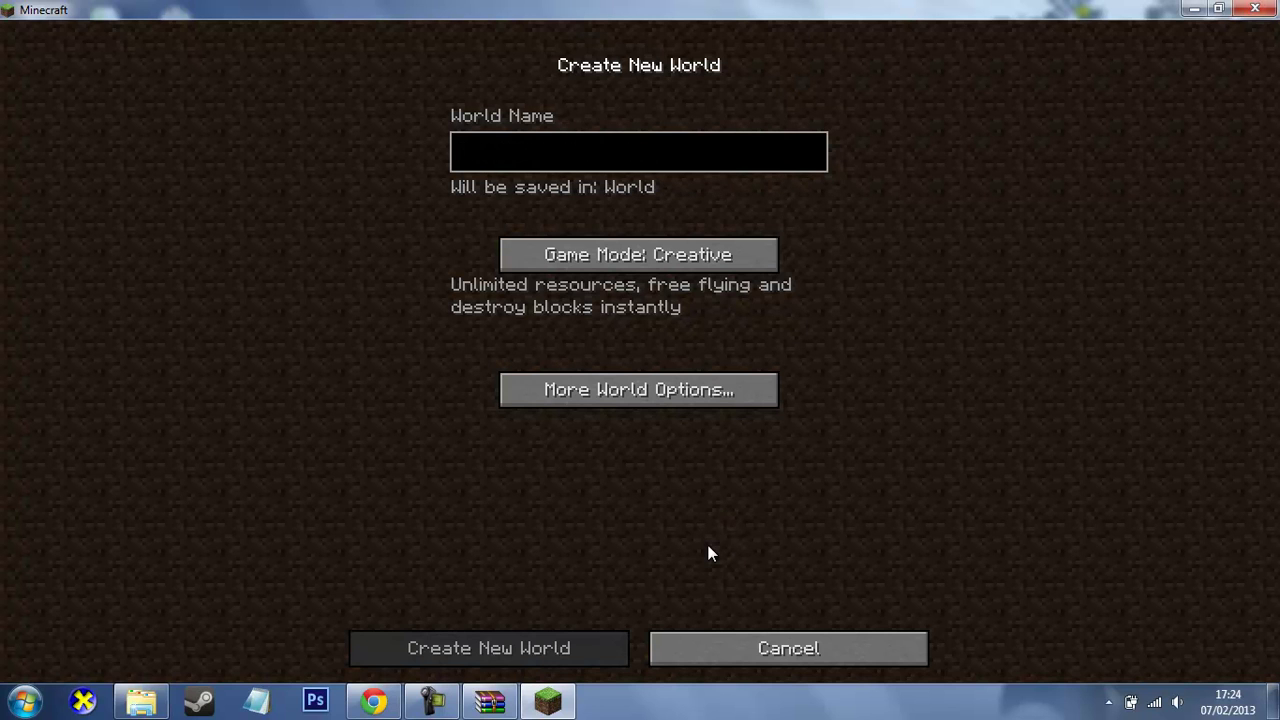
{"action": "type", "text": "Tut"}
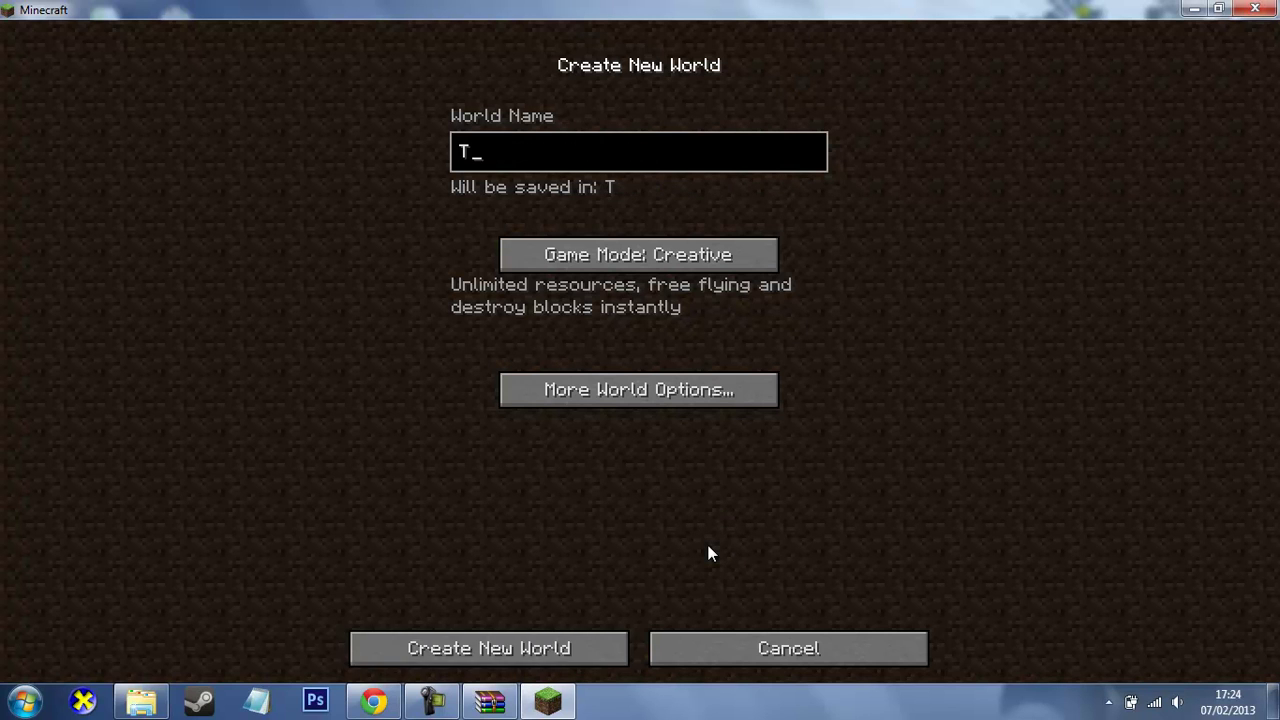
{"action": "left_click", "coordinate": [614, 640]}
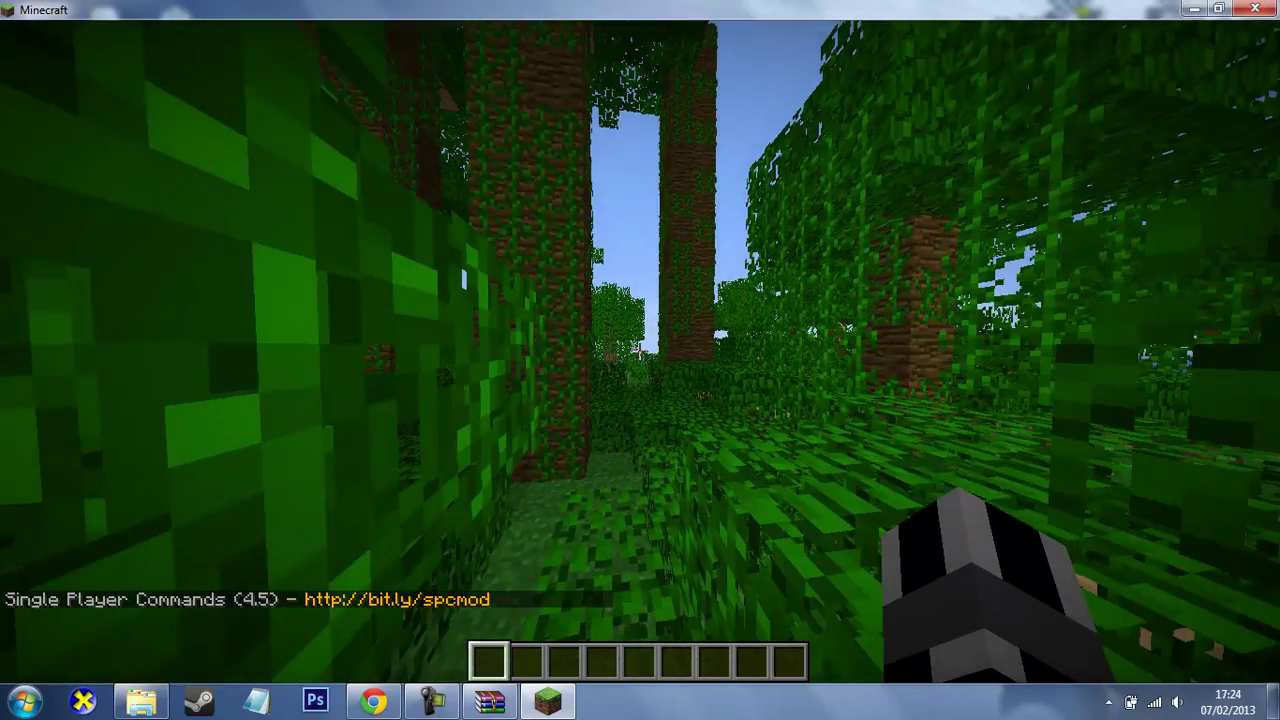
- Walk through the jungle and look over the Video Settings without changing anything
{"action": "key", "text": "w"}
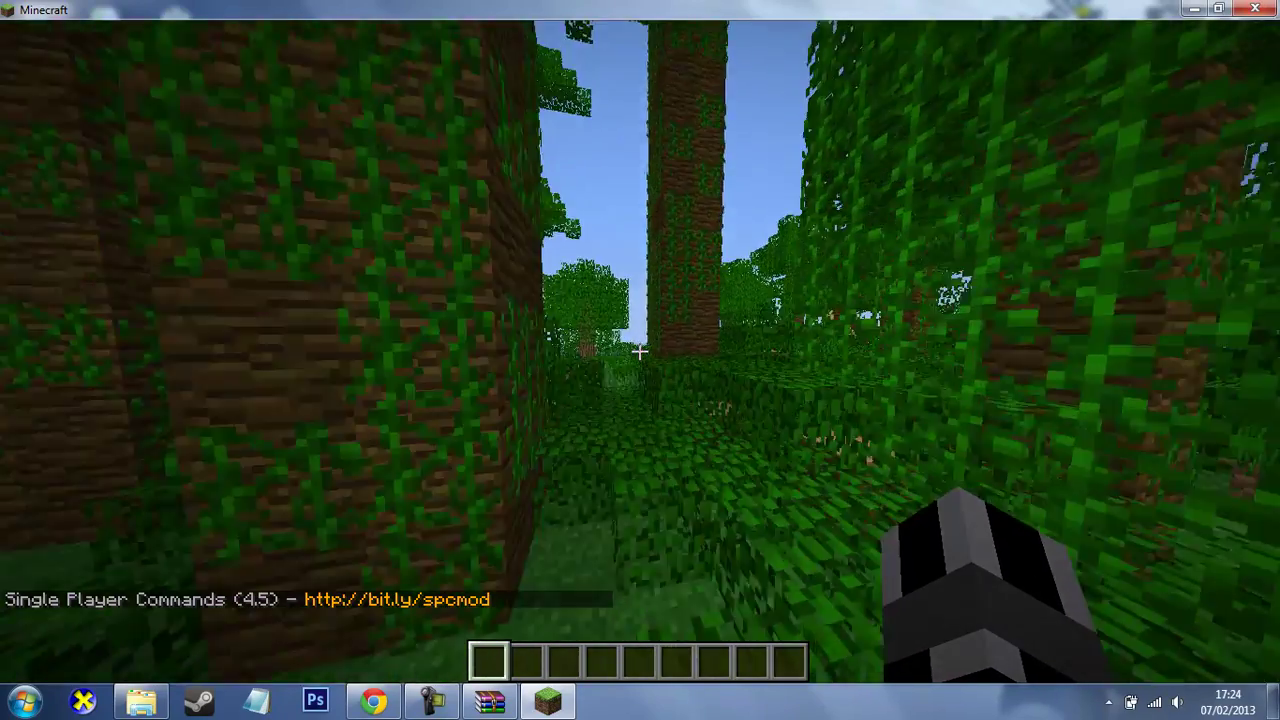
{"action": "key", "text": "w"}
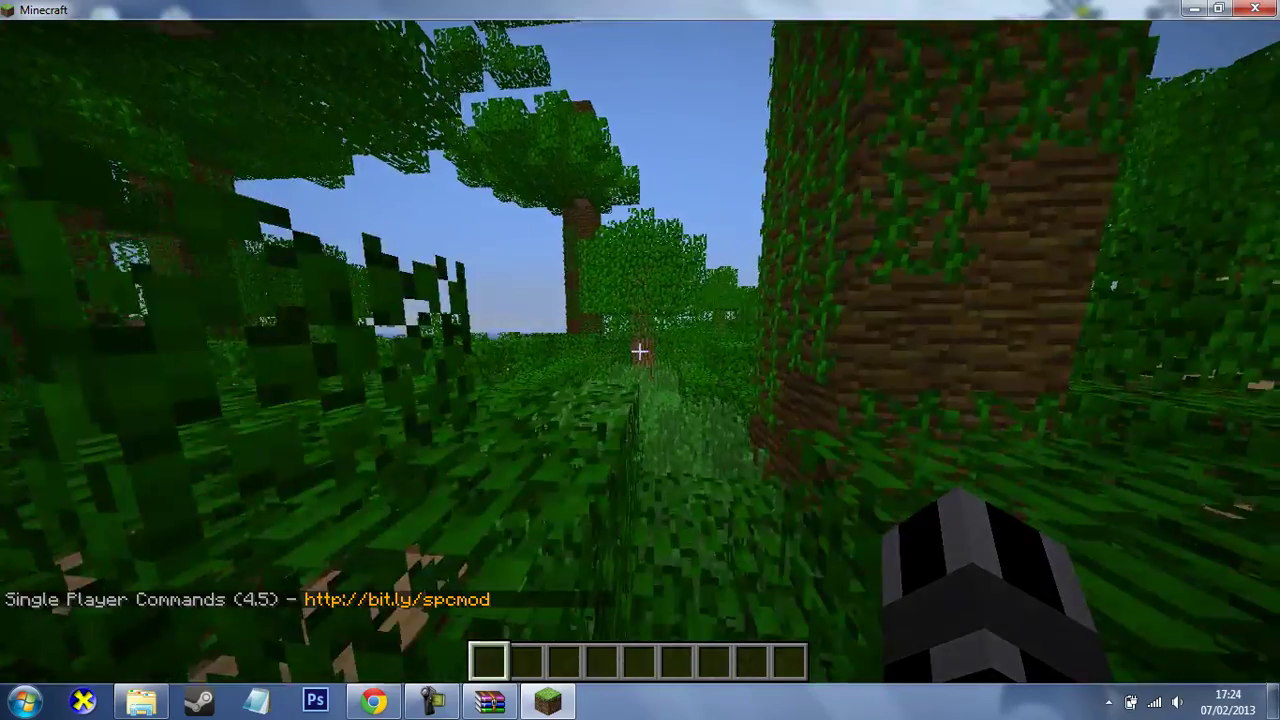
{"action": "key", "text": "w"}
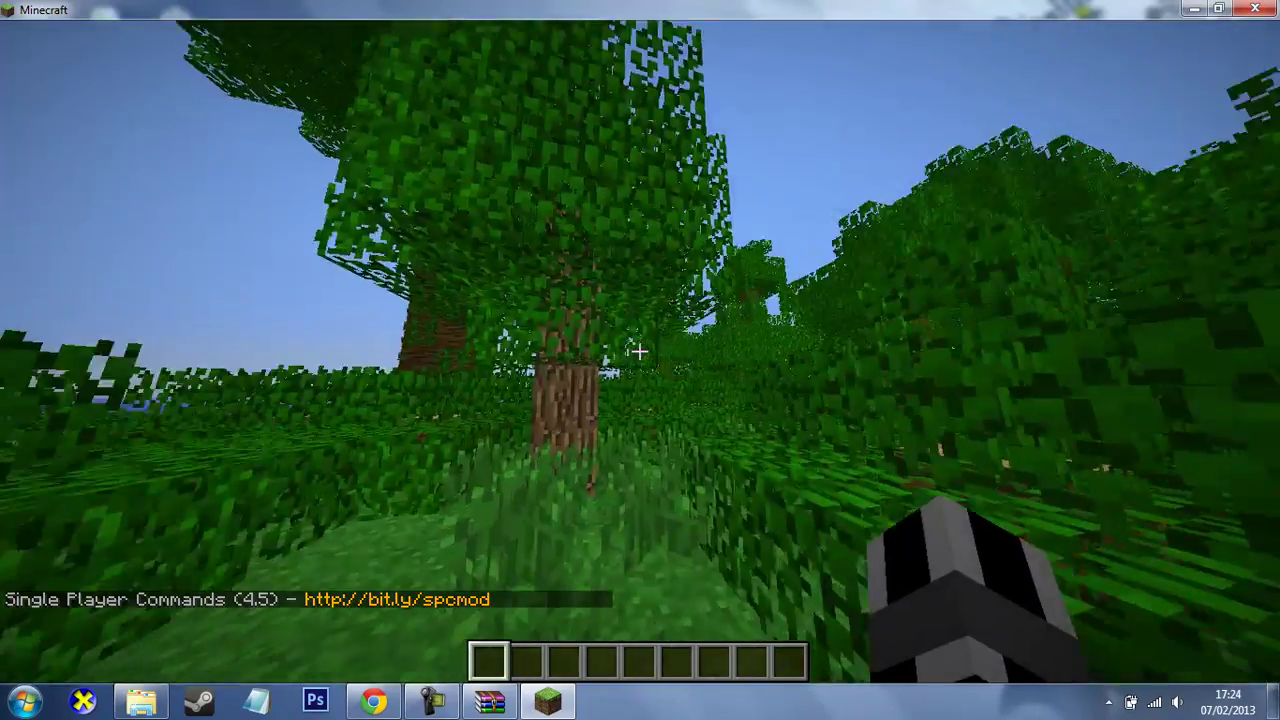
{"action": "key", "text": "Escape"}
{"action": "left_click", "coordinate": [585, 355]}
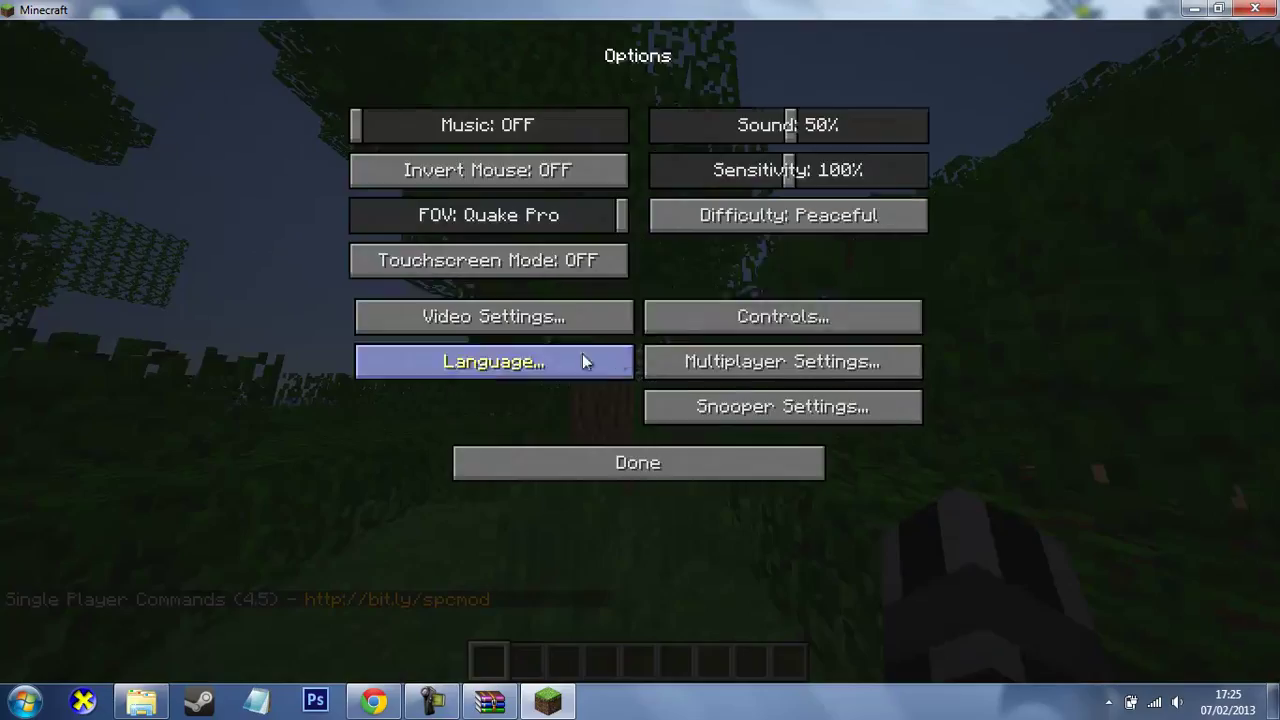
{"action": "left_click", "coordinate": [564, 319]}
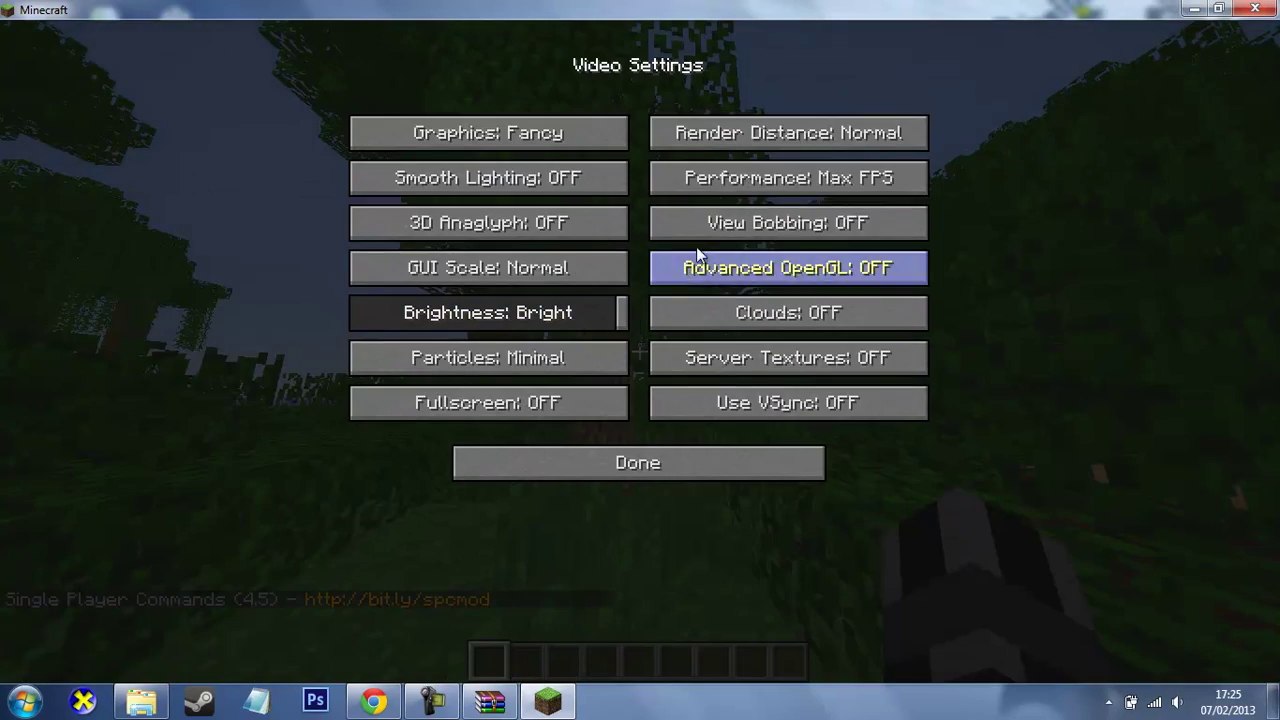
{"action": "key", "text": "Escape"}
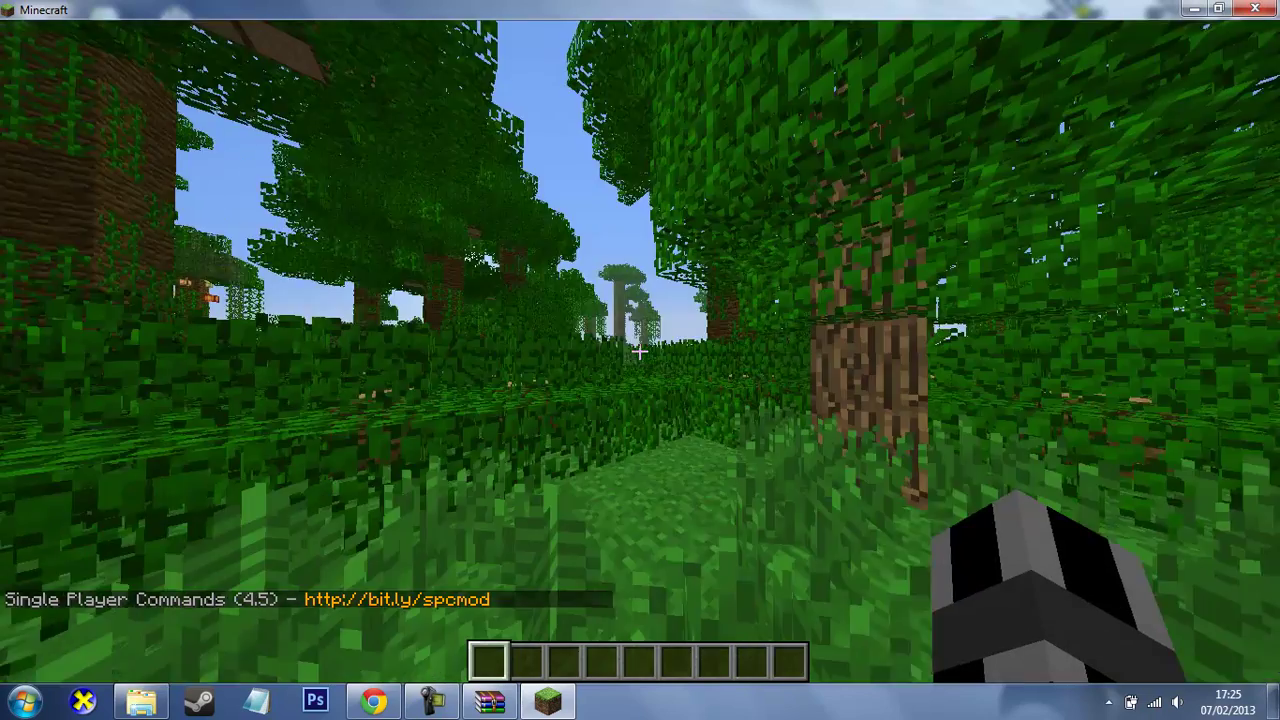
- Set graphics quality to Fast, fly above the jungle canopy, and open the chat line
{"action": "key", "text": "w"}
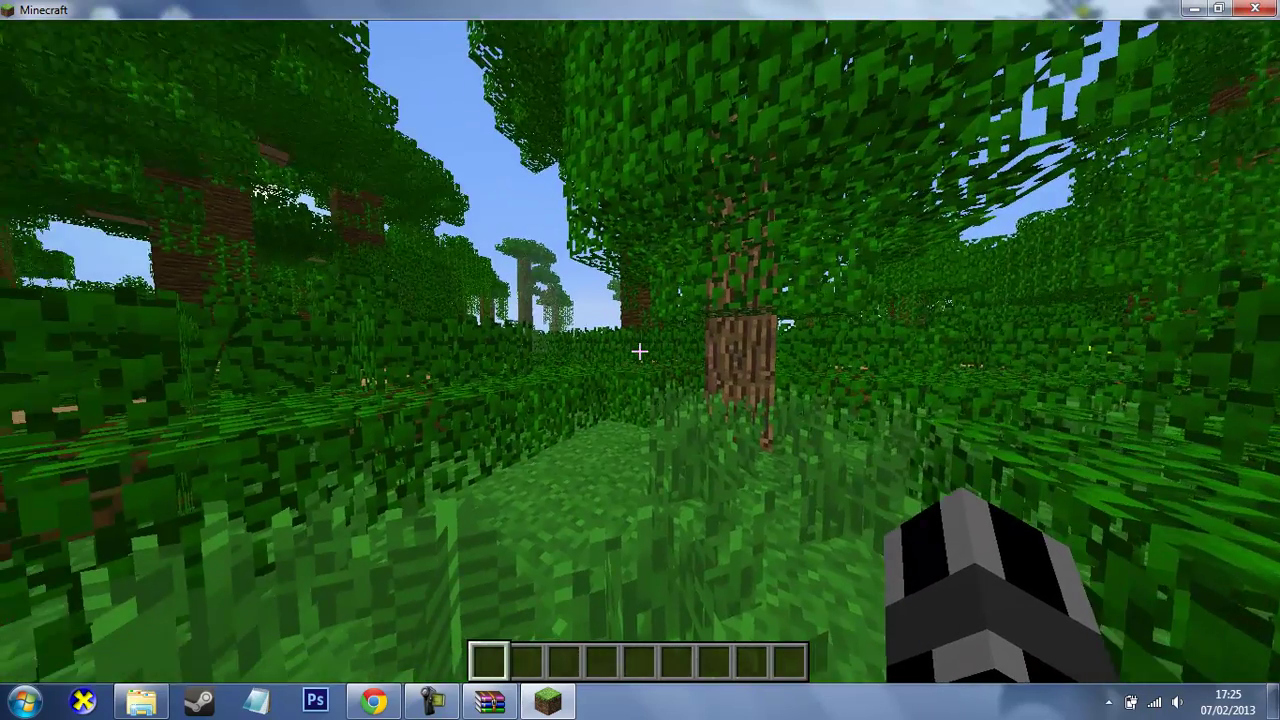
{"action": "key", "text": "Escape"}
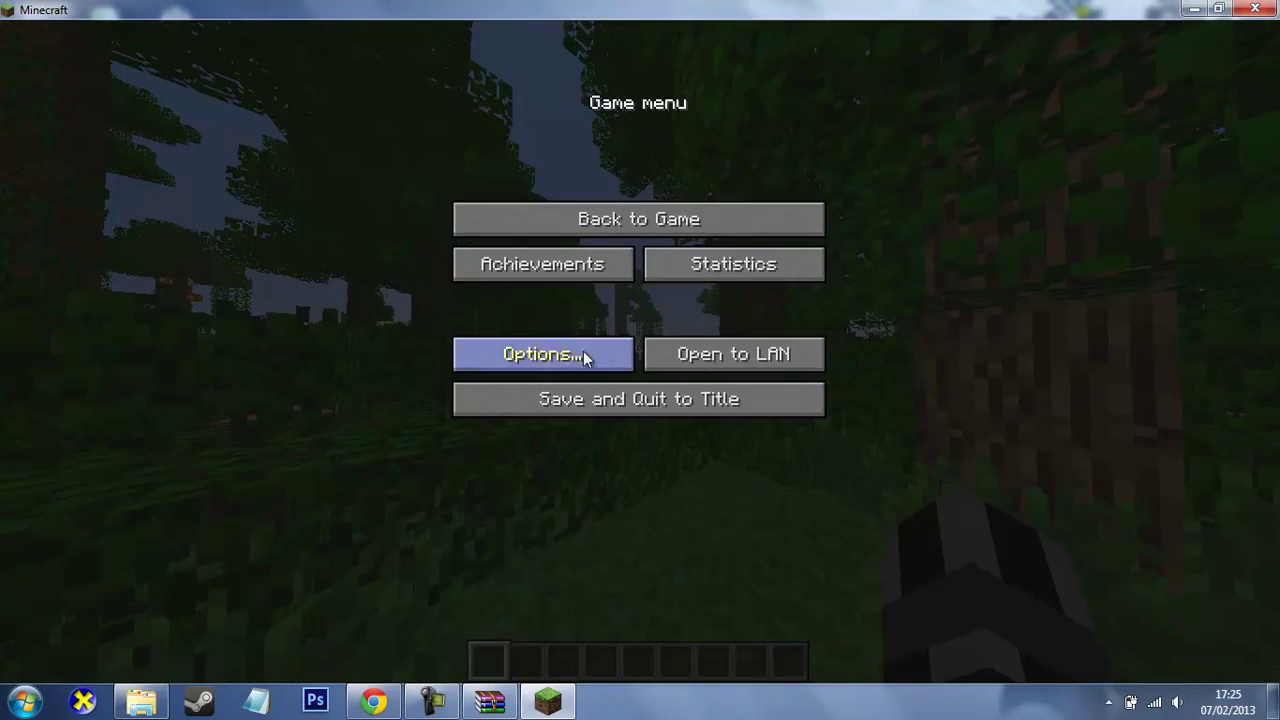
{"action": "left_click", "coordinate": [583, 351]}
{"action": "left_click", "coordinate": [560, 314]}
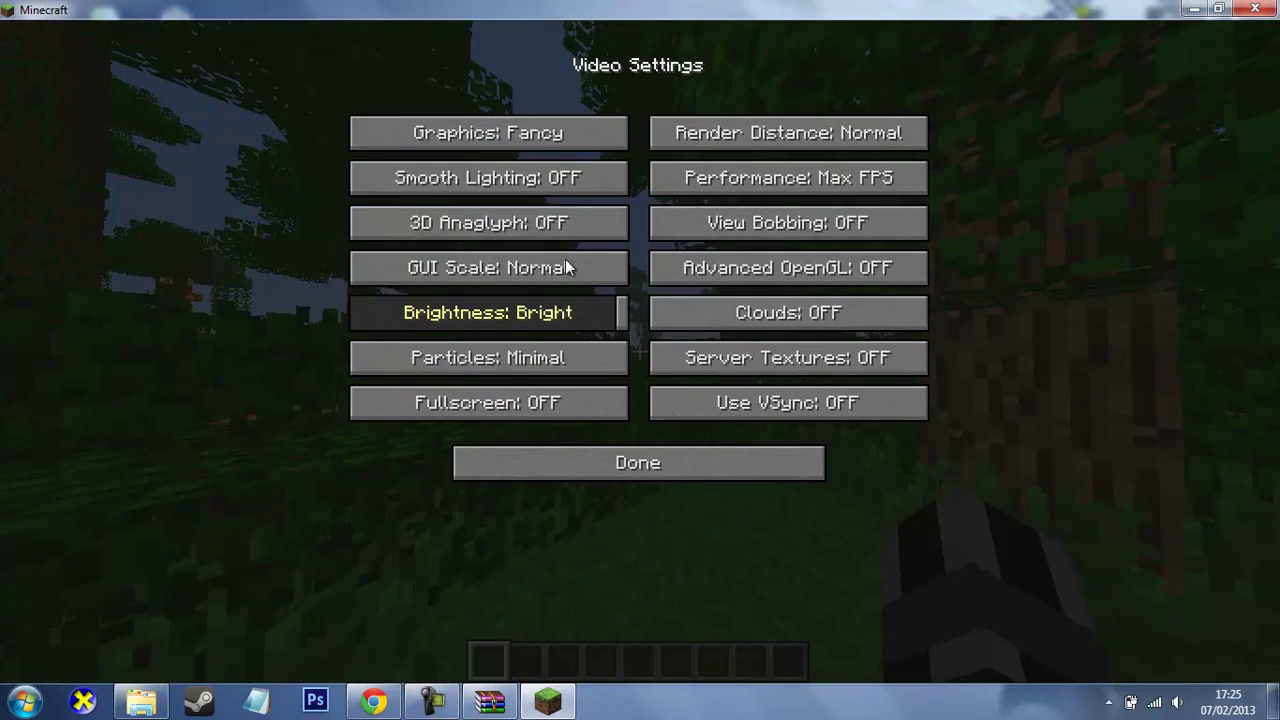
{"action": "left_click", "coordinate": [565, 145]}
{"action": "key", "text": "Escape"}
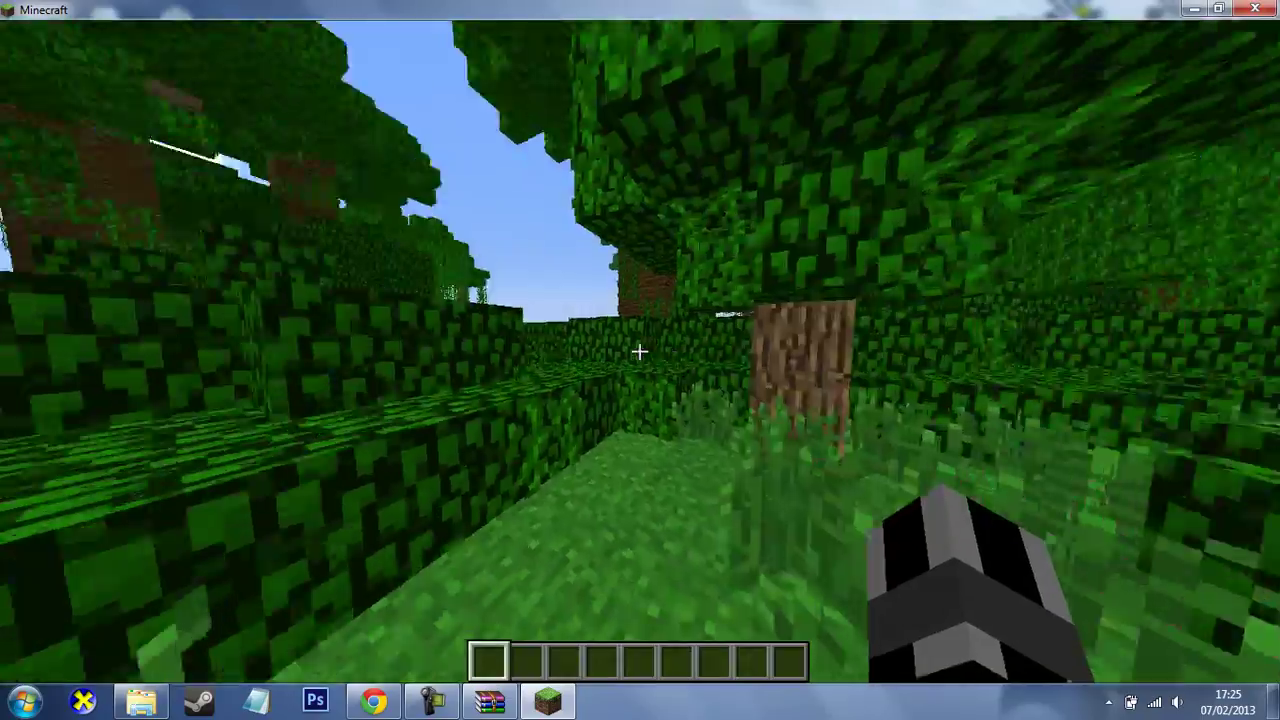
{"action": "key", "text": "space"}
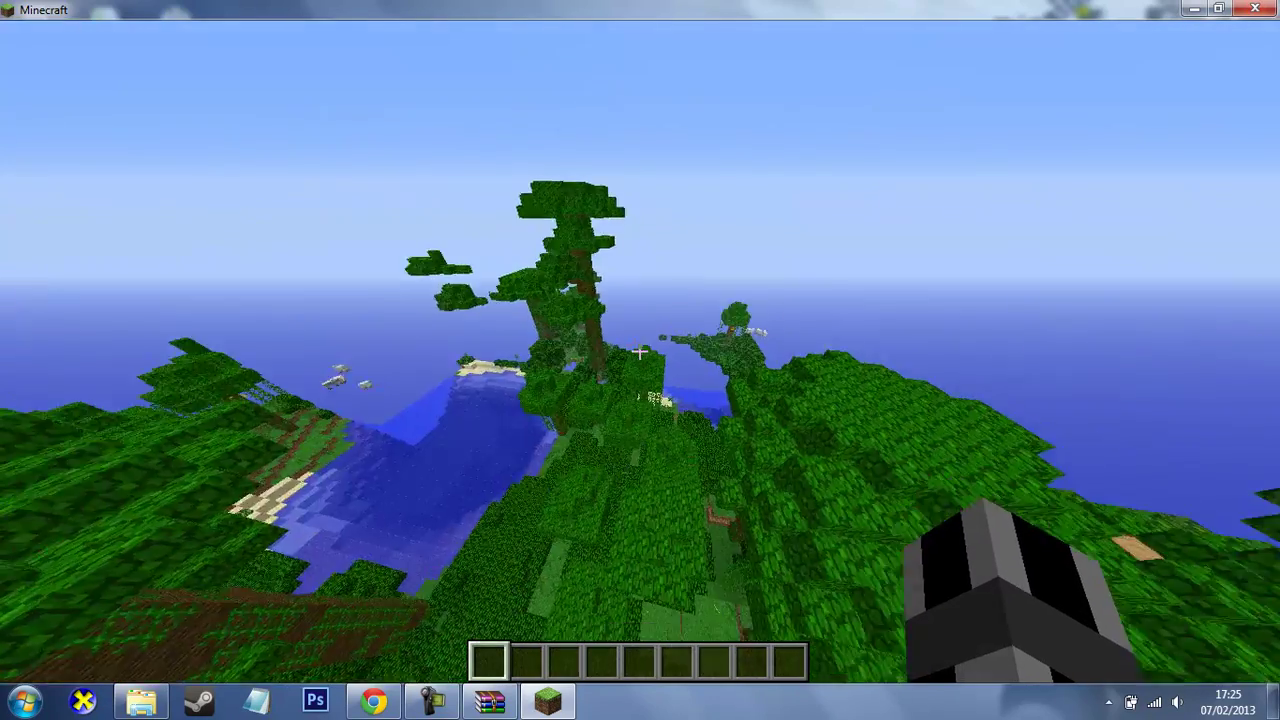
{"action": "key", "text": "t"}
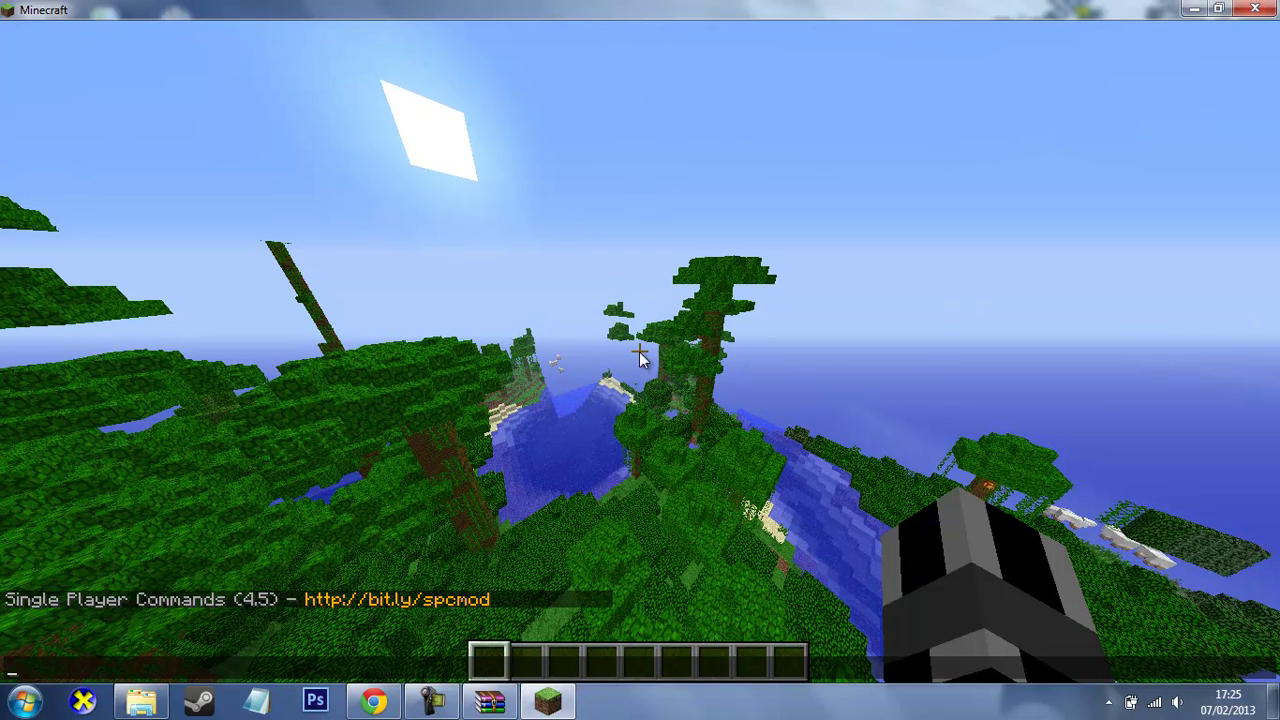
- Run the 'help' command, read the full Single Player Commands list, then close chat
{"action": "type", "text": "help"}
{"action": "key", "text": "Return"}
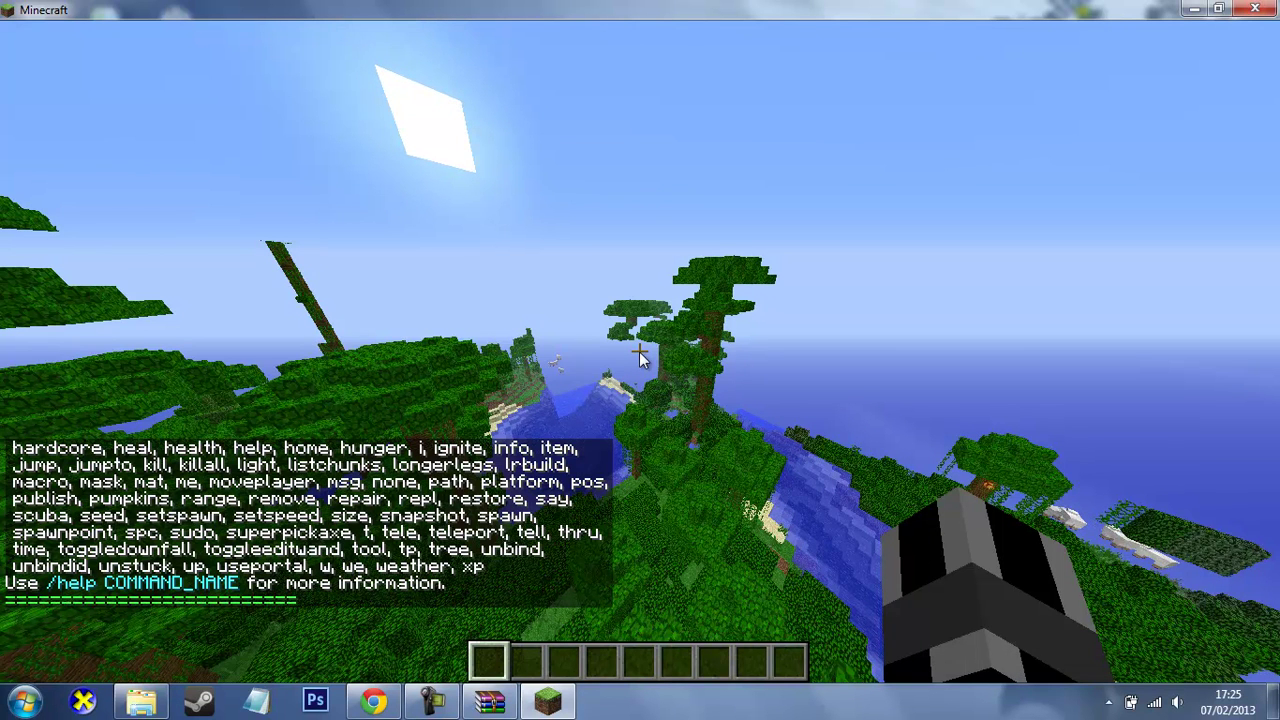
{"action": "key", "text": "t"}
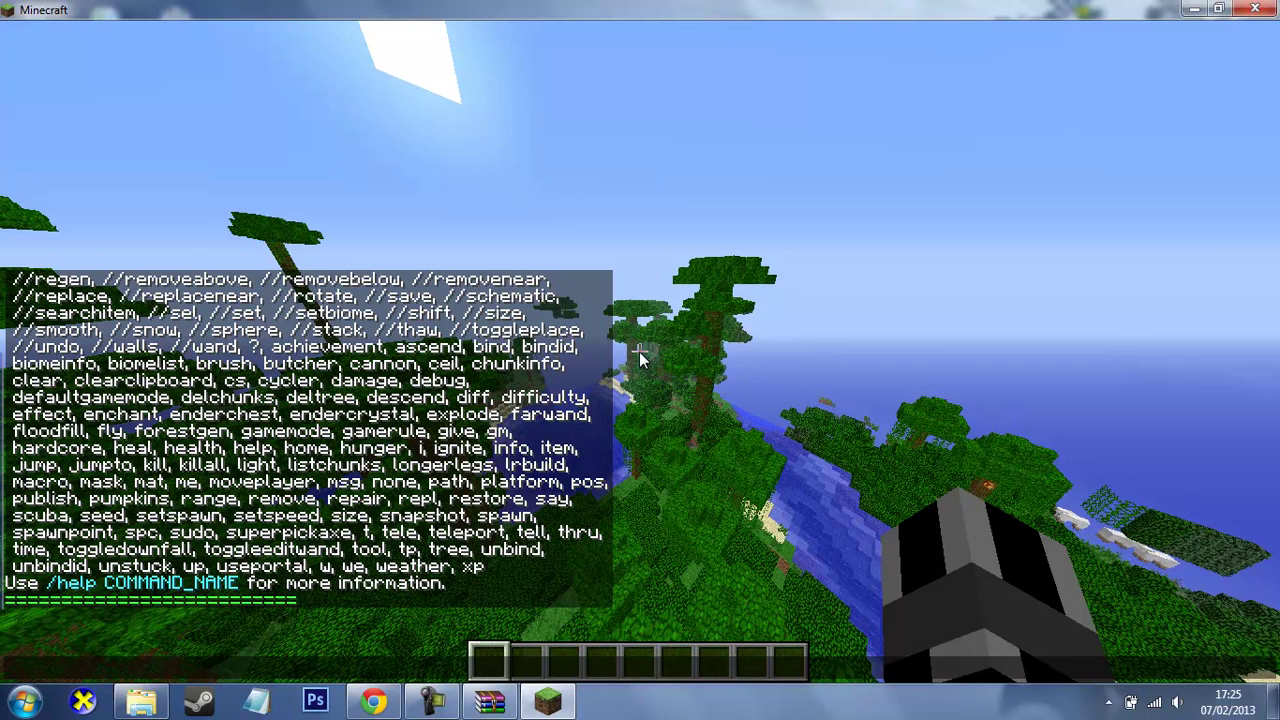
{"action": "key", "text": "Escape"}
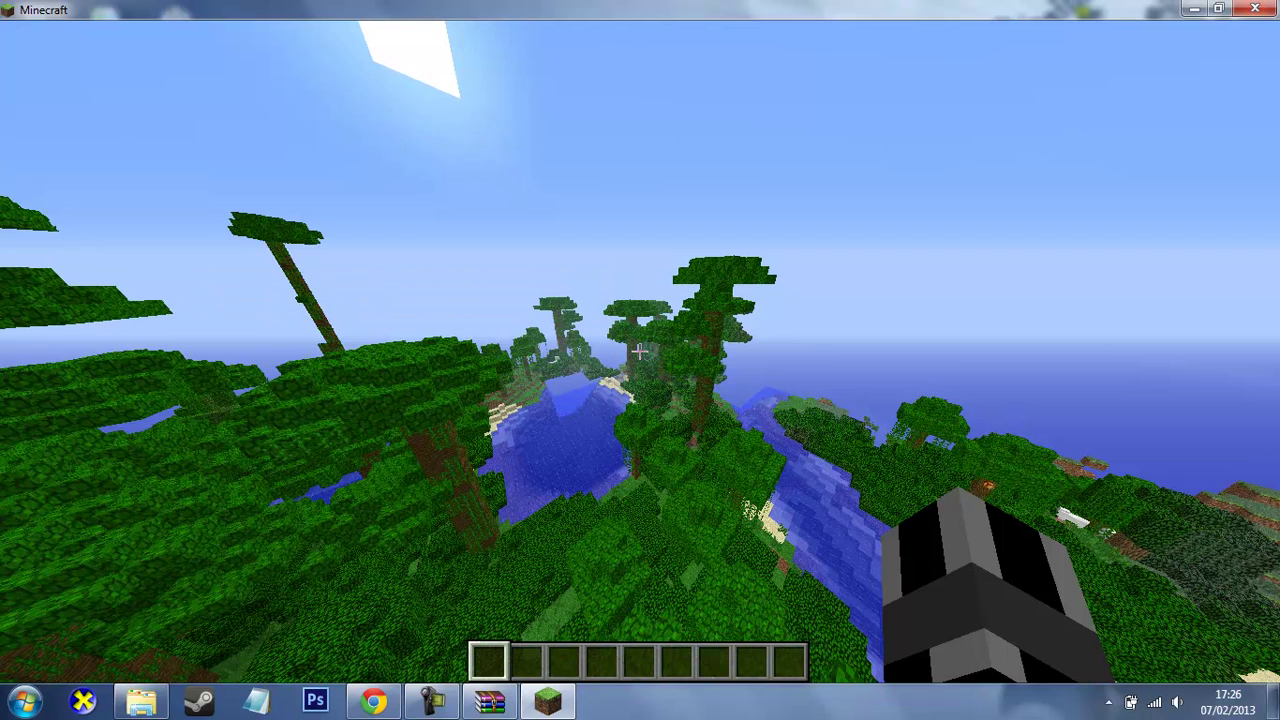